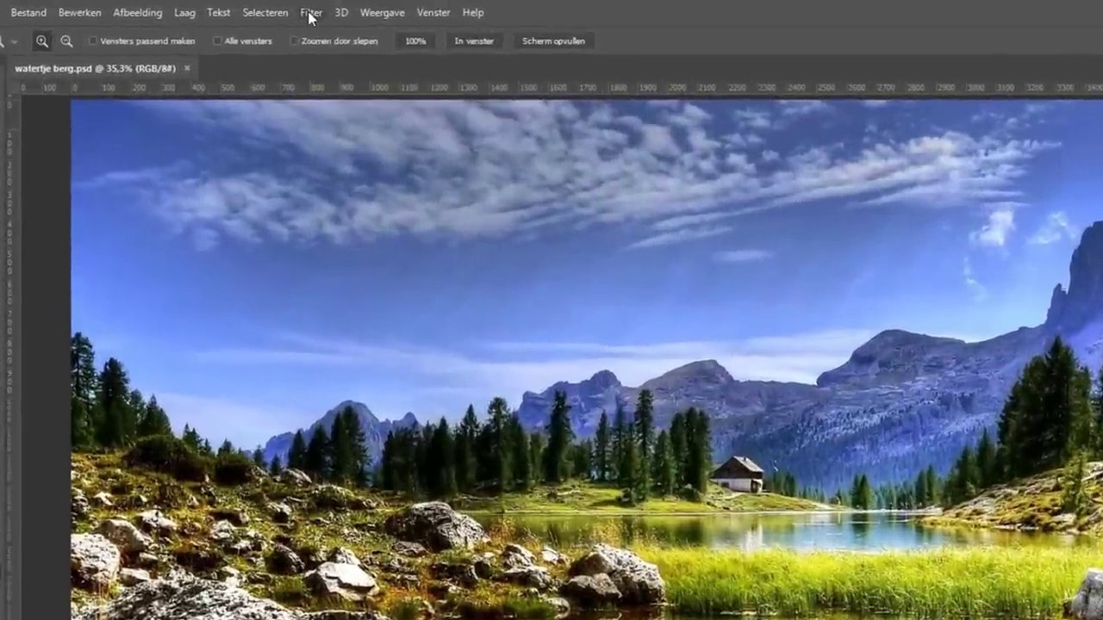
# Show the Filter > Stileren submenu listing the stylize filters (Olieverf, Omtreklijn, etc.)
pyautogui.click(312, 14)
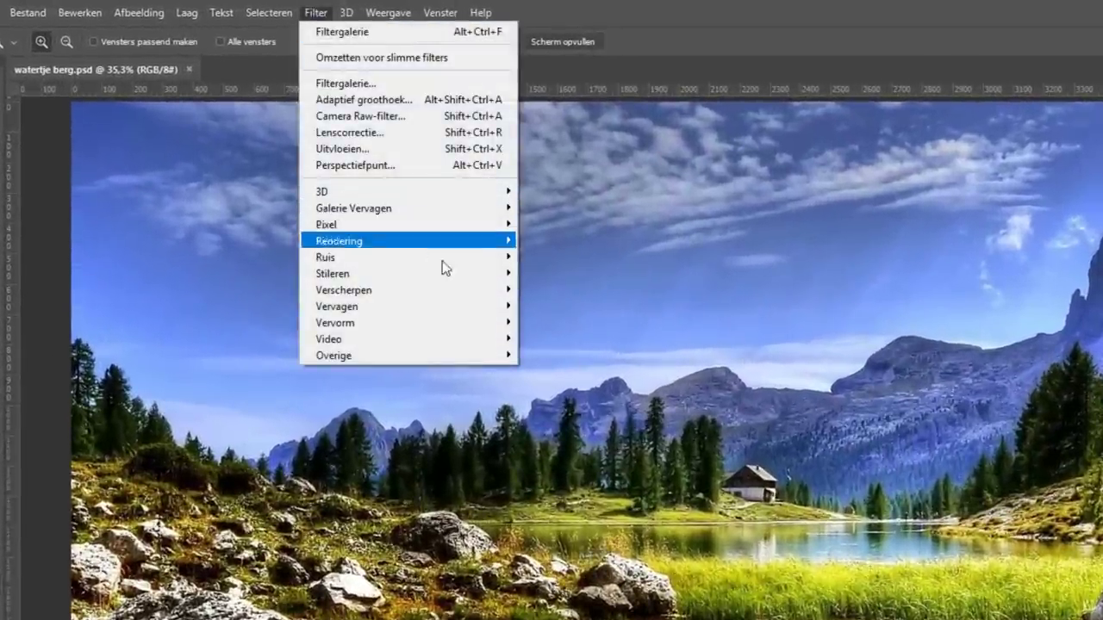
pyautogui.moveTo(405, 273)
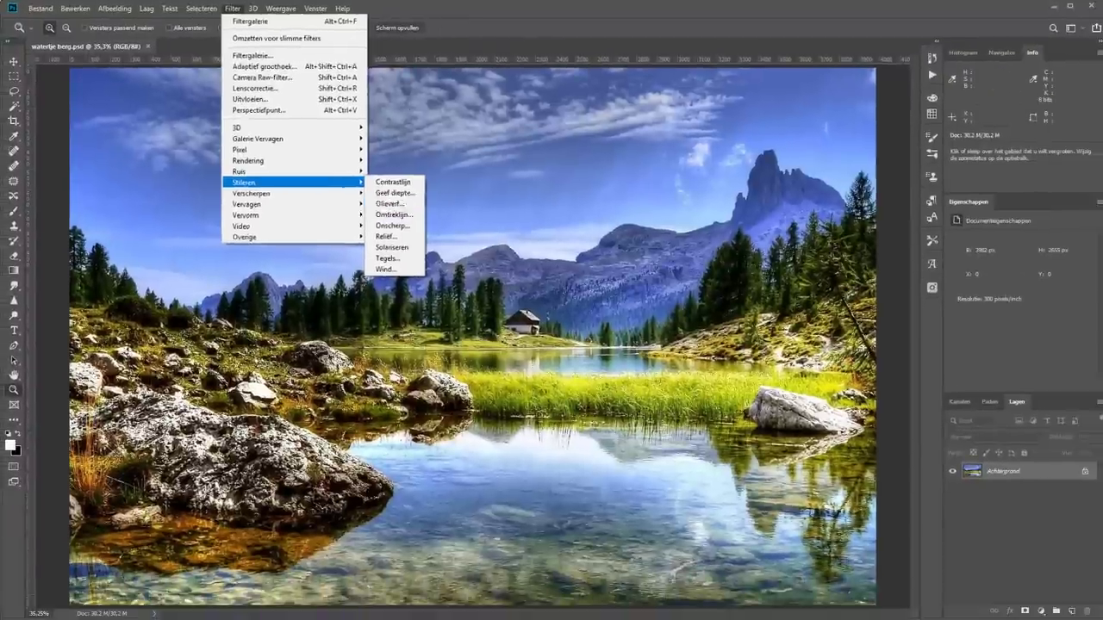
# Dismiss the Stileren filter list without applying any filter to the lake photo
pyautogui.click(578, 14)
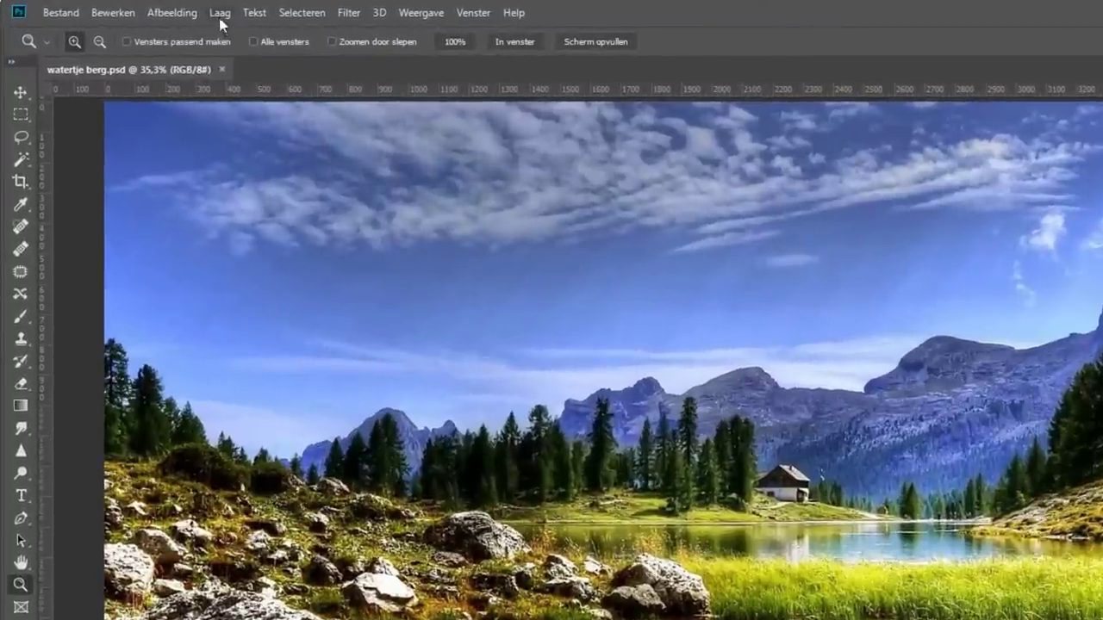
pyautogui.click(220, 12)
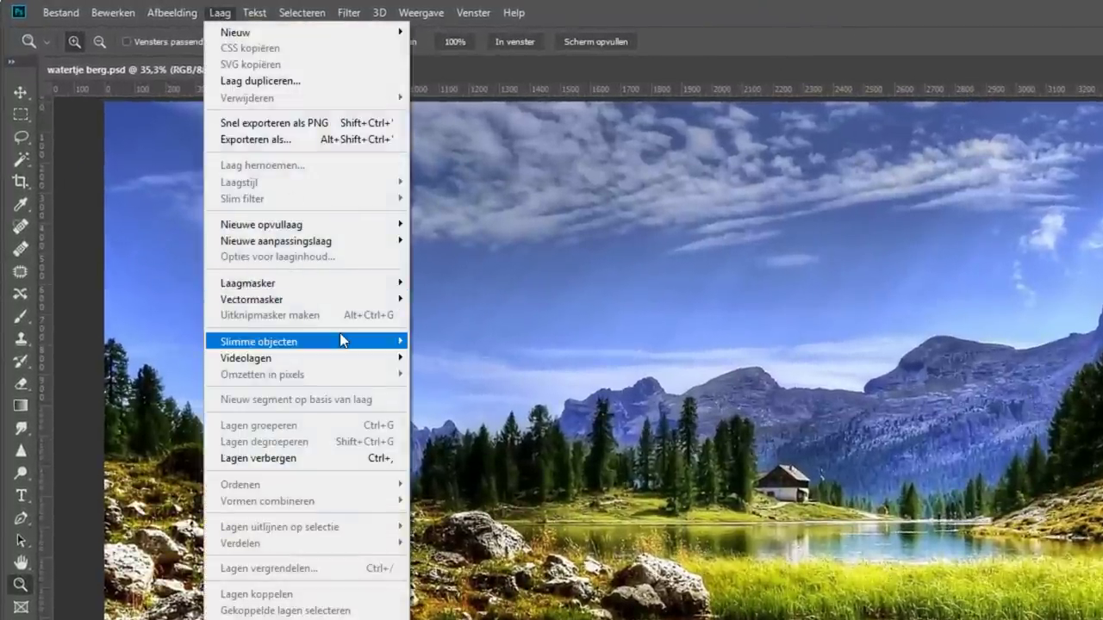
pyautogui.moveTo(259, 341)
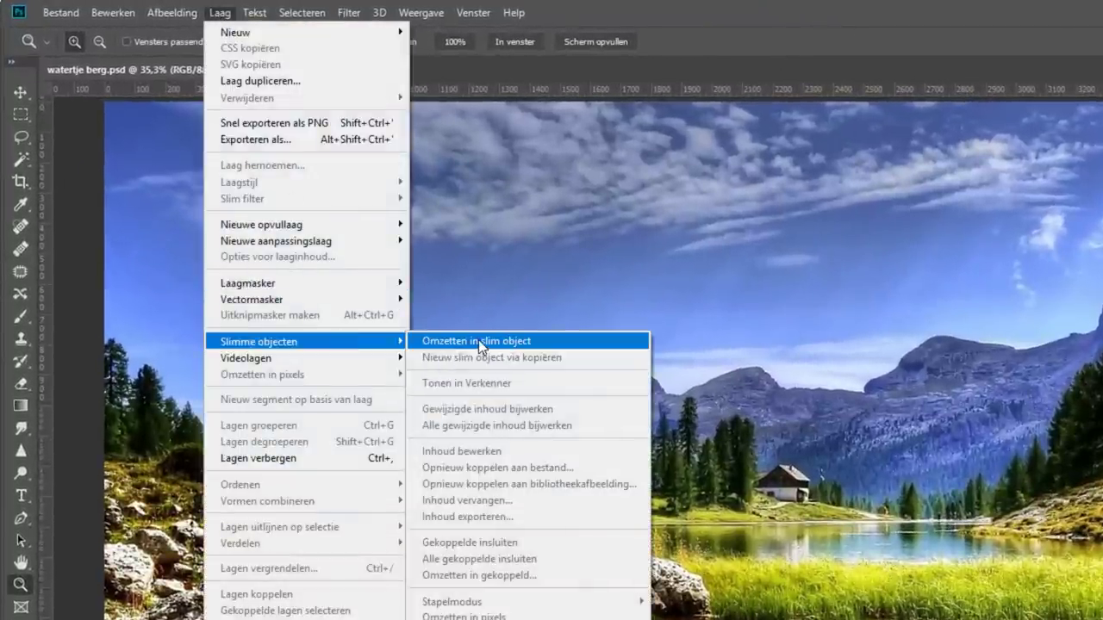
# Convert the Achtergrond photo layer into the smart object Laag 0
pyautogui.click(478, 340)
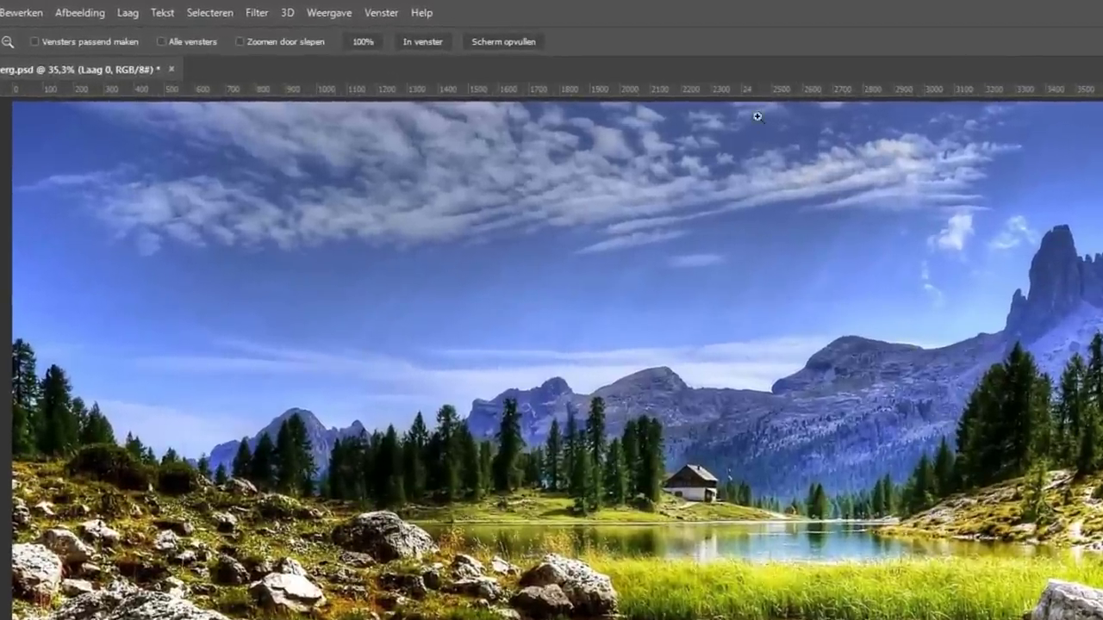
pyautogui.click(234, 10)
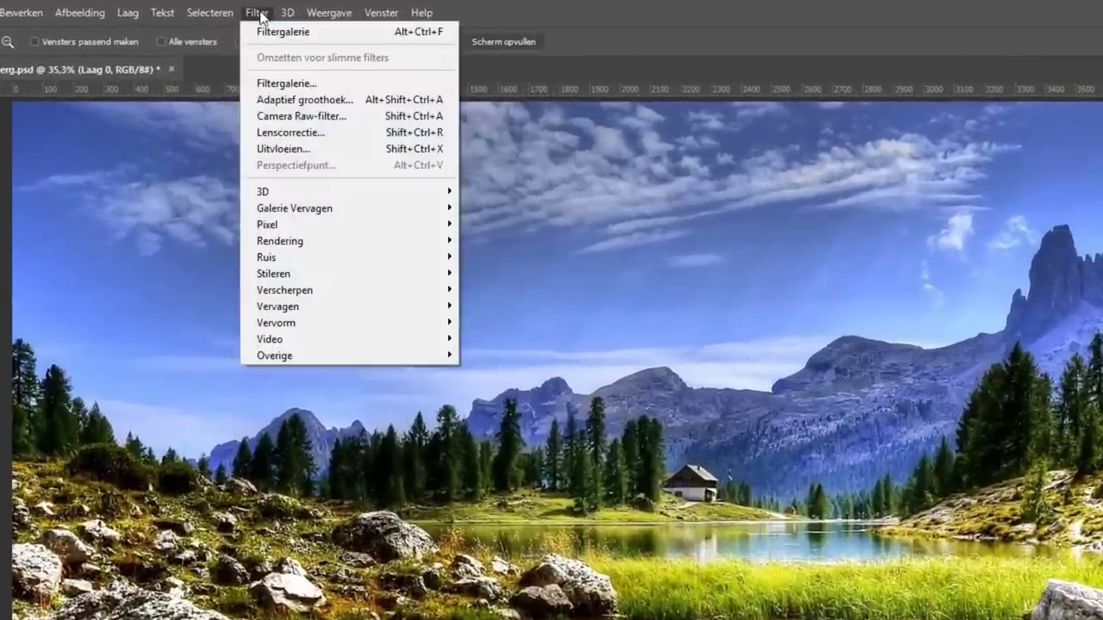
# Open the Filtergalerie and fit the whole photo in the Oplichtende rand preview
pyautogui.click(323, 83)
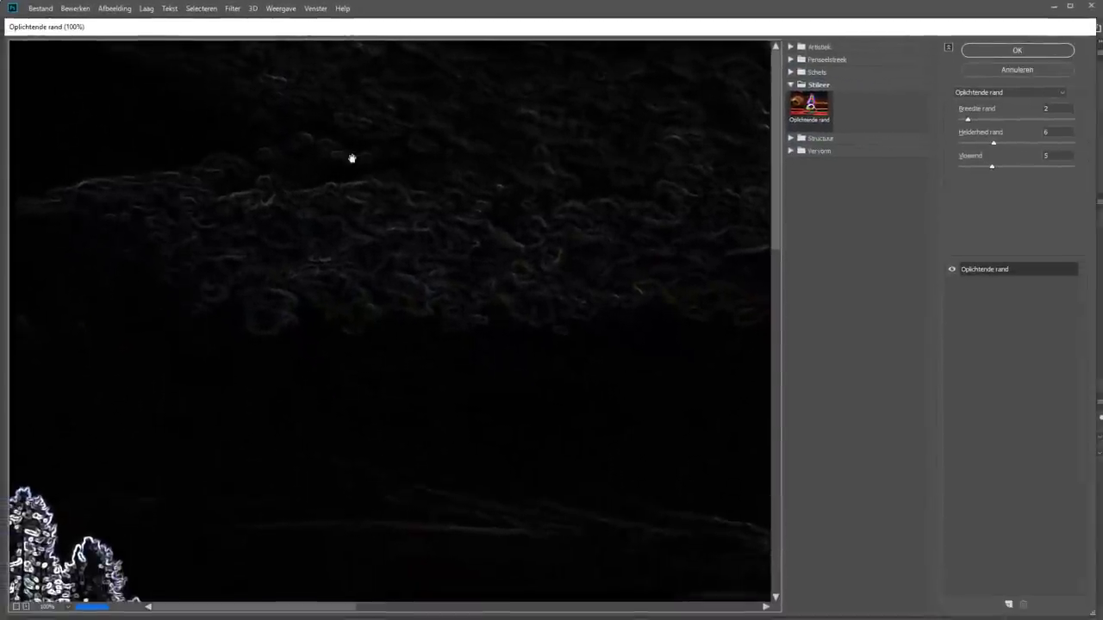
pyautogui.rightClick(352, 159)
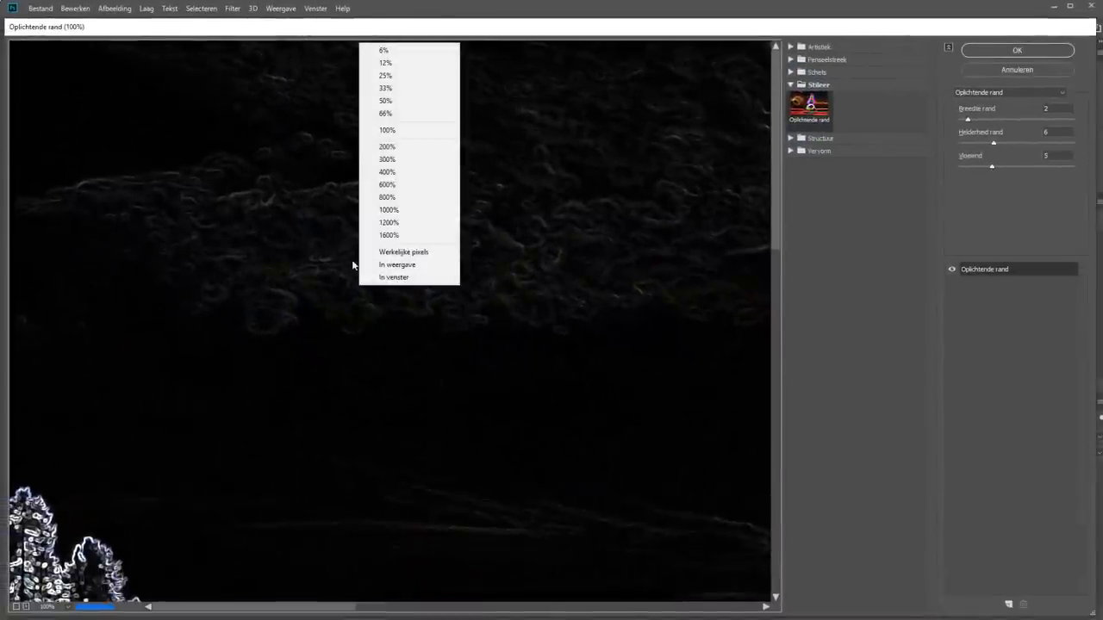
pyautogui.click(394, 265)
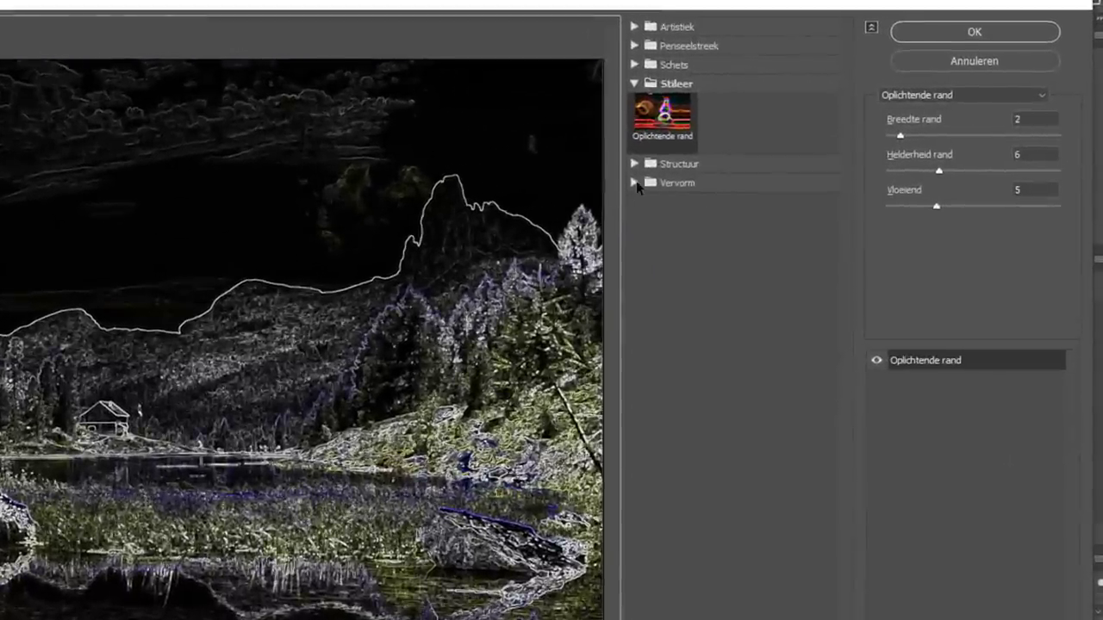
# Choose Vervorm > Oceaanrimpel in the gallery and set ripple distortion to 1
pyautogui.click(638, 184)
pyautogui.click(810, 215)
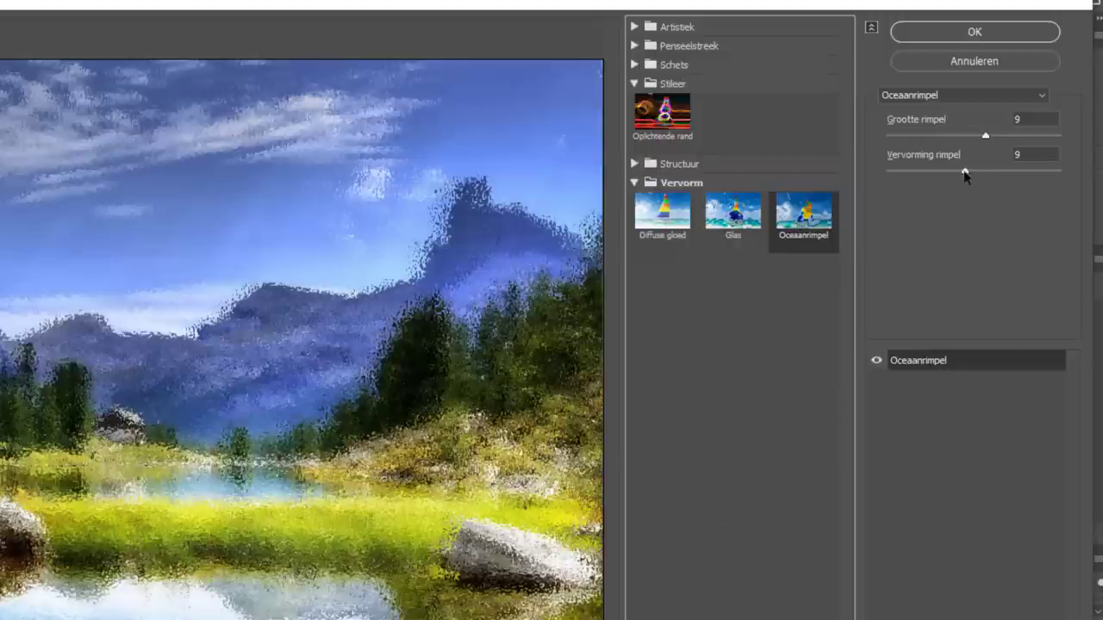
pyautogui.moveTo(965, 171)
pyautogui.mouseDown()
pyautogui.moveTo(887, 170)
pyautogui.moveTo(865, 137)
pyautogui.mouseUp()
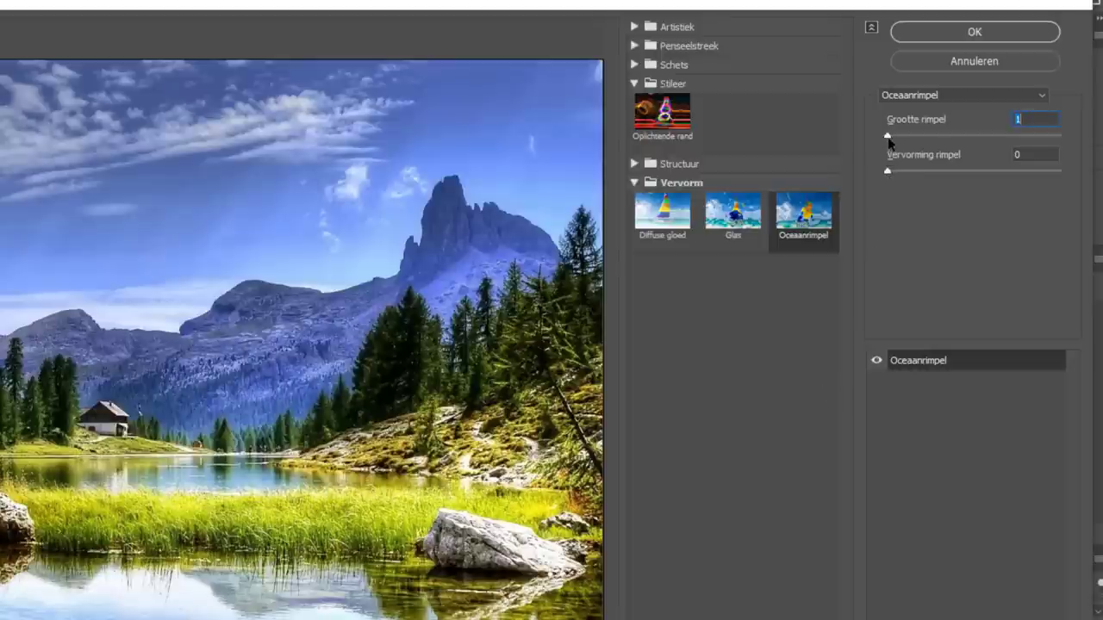
pyautogui.moveTo(893, 136)
pyautogui.mouseDown()
pyautogui.moveTo(893, 171)
pyautogui.moveTo(996, 173)
pyautogui.mouseUp()
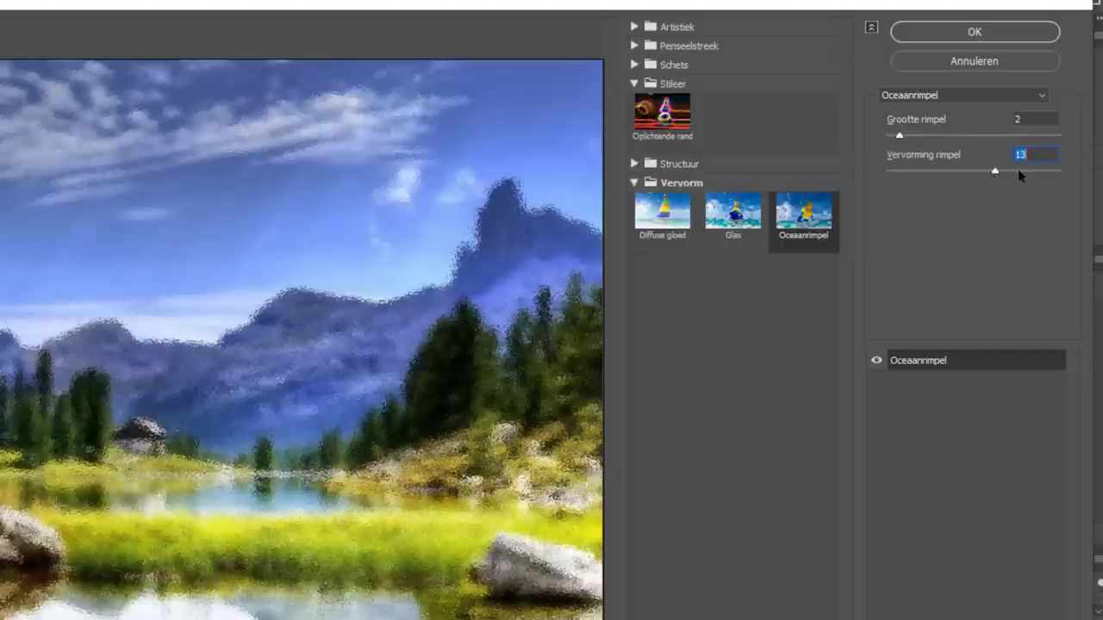
pyautogui.write('1')
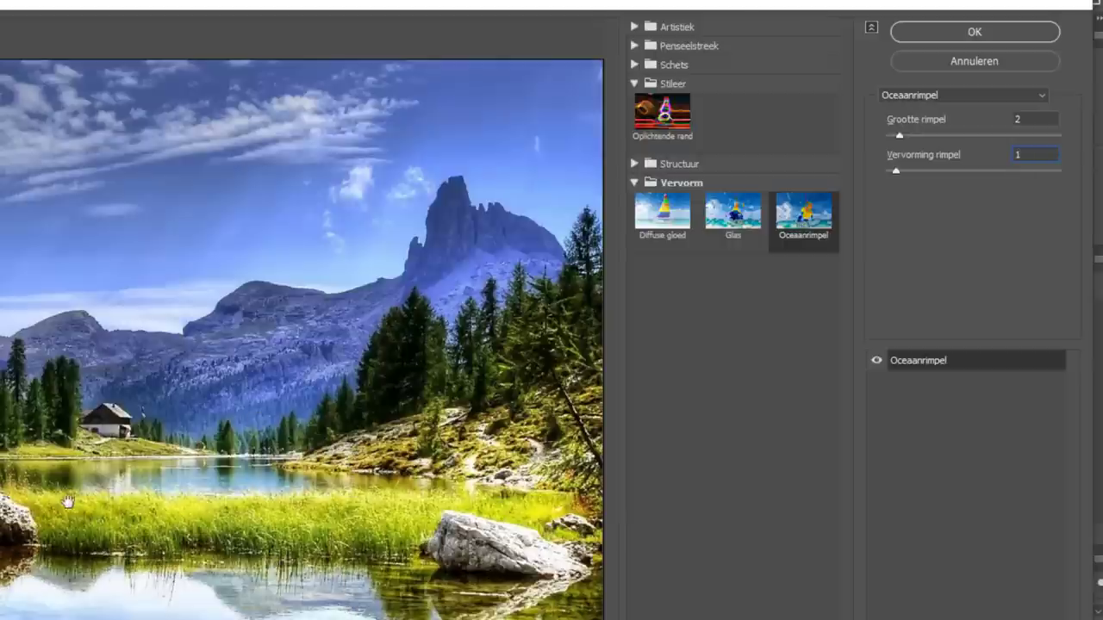
# Tune the ripple size to 6 using a 100% preview, then apply the Oceaanrimpel filter
pyautogui.rightClick(93, 372)
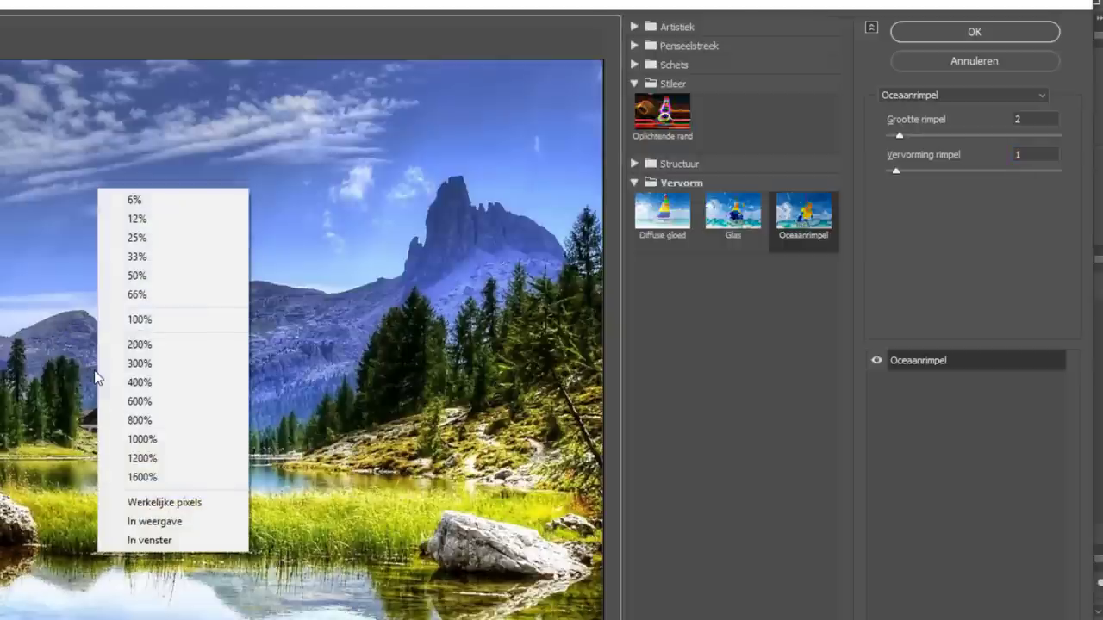
pyautogui.click(136, 318)
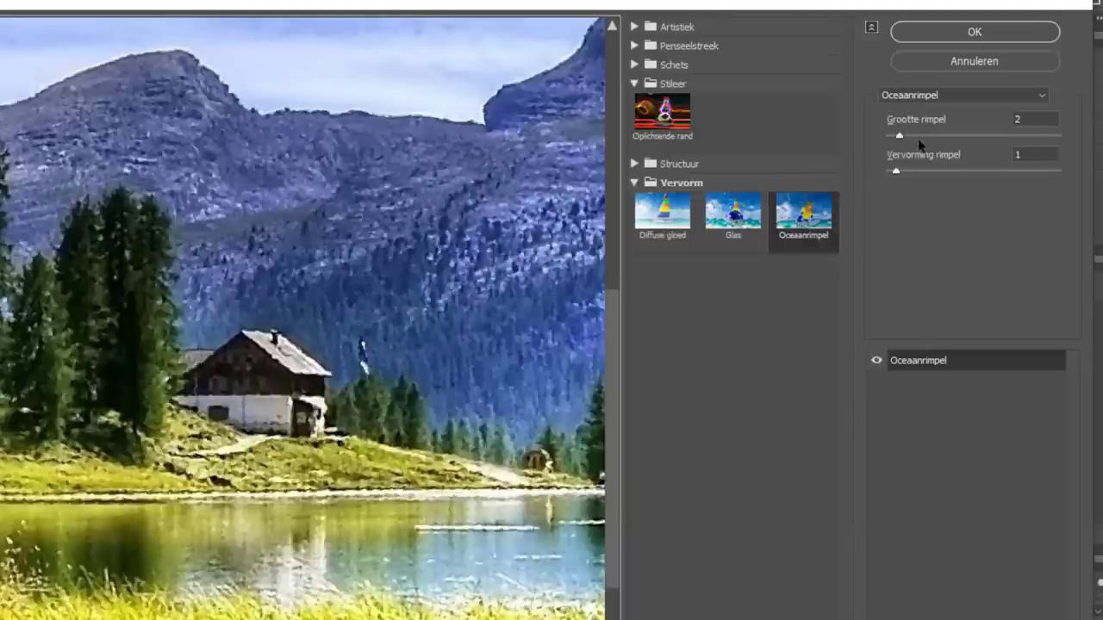
pyautogui.moveTo(899, 135); pyautogui.dragTo(938, 136)
pyautogui.click(954, 136)
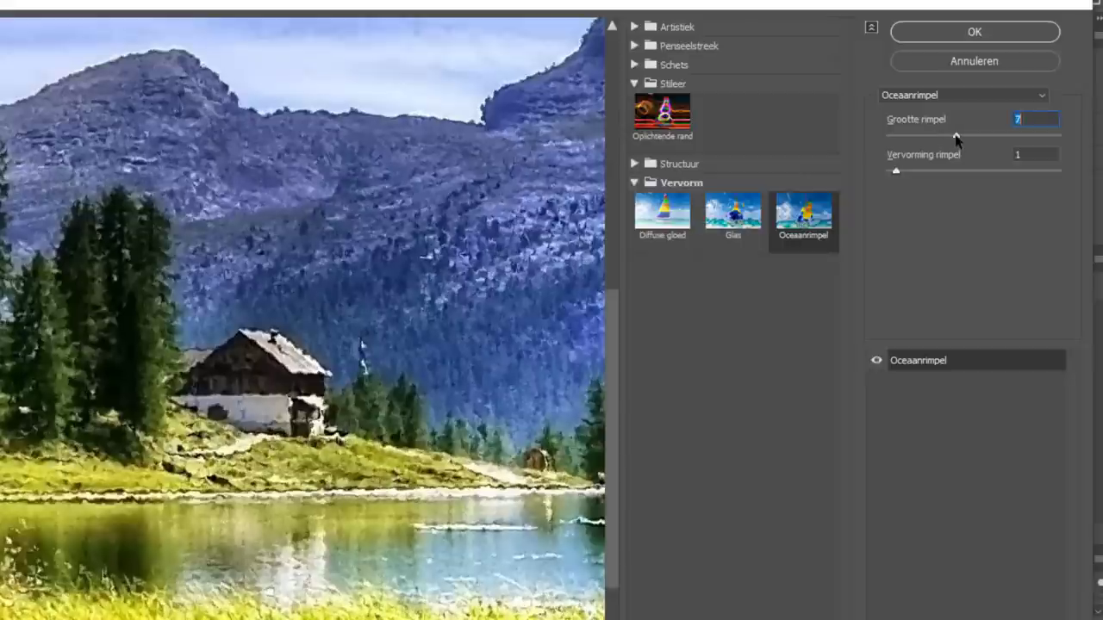
pyautogui.click(1029, 136)
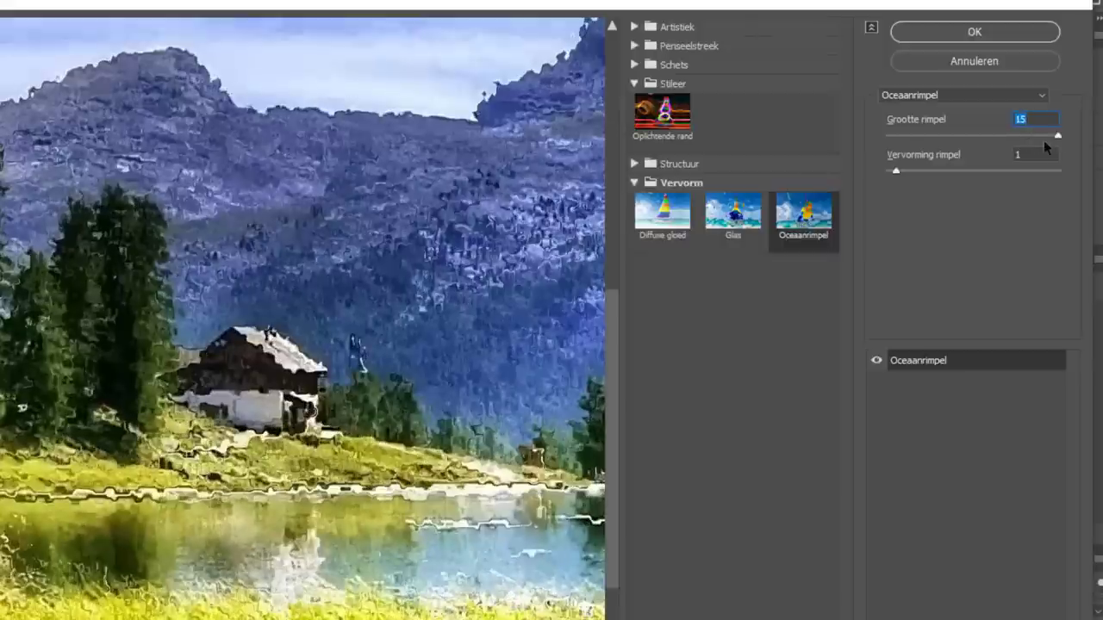
pyautogui.click(984, 136)
pyautogui.click(960, 135)
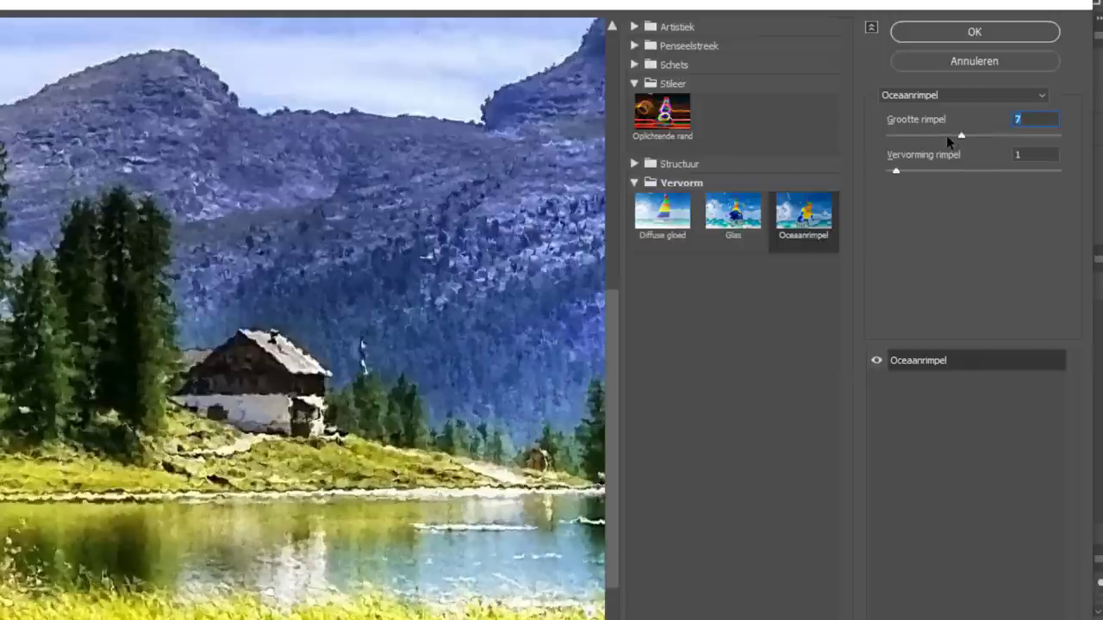
pyautogui.click(947, 135)
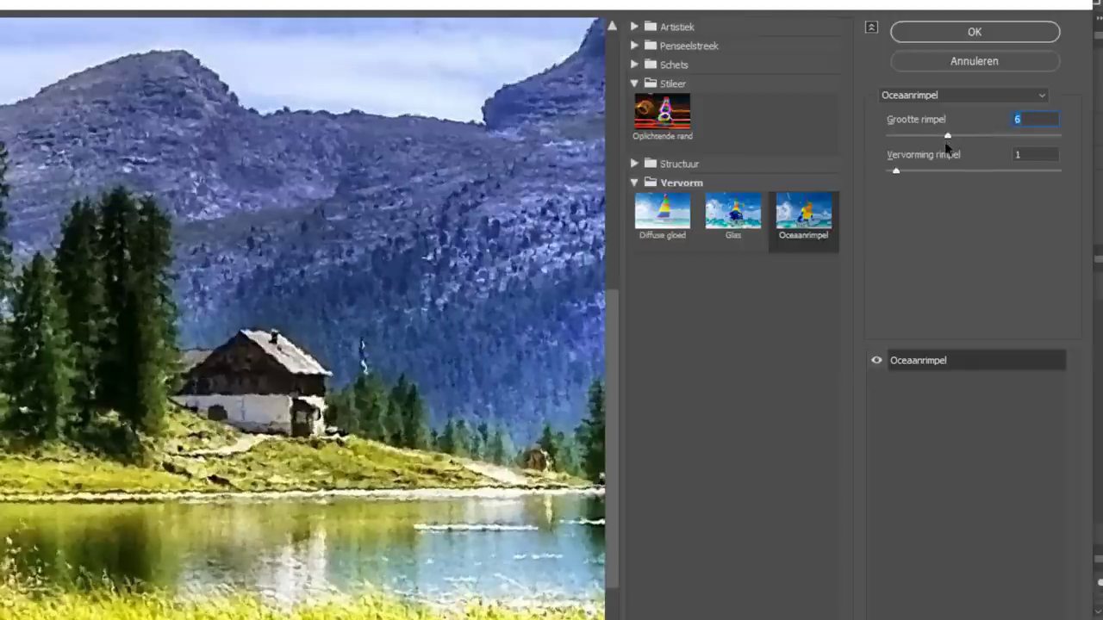
pyautogui.rightClick(250, 180)
pyautogui.click(306, 314)
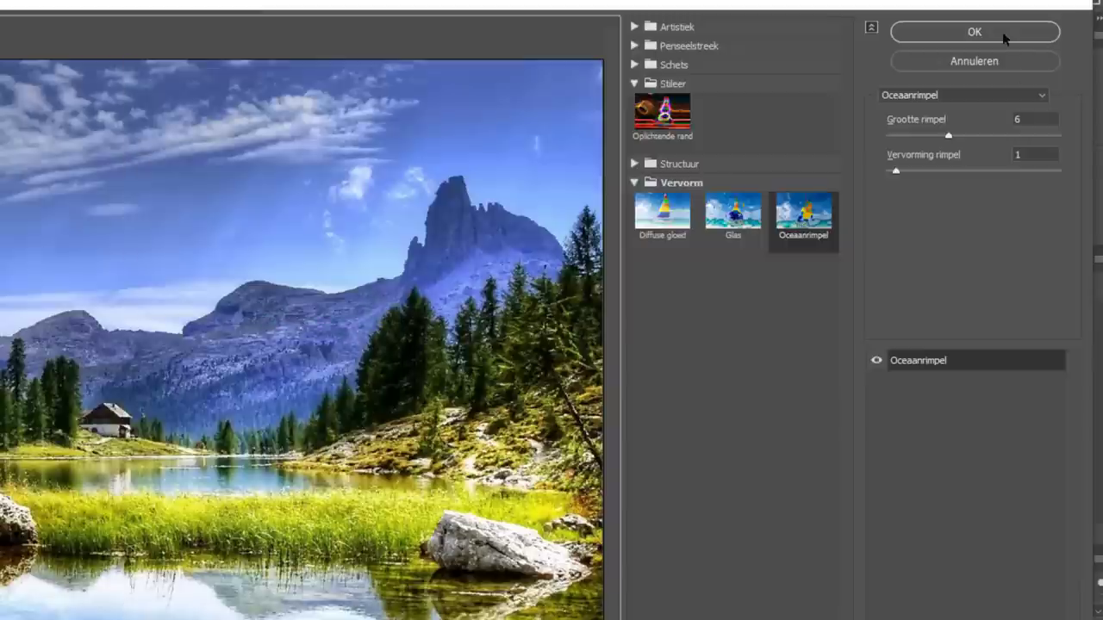
pyautogui.click(975, 32)
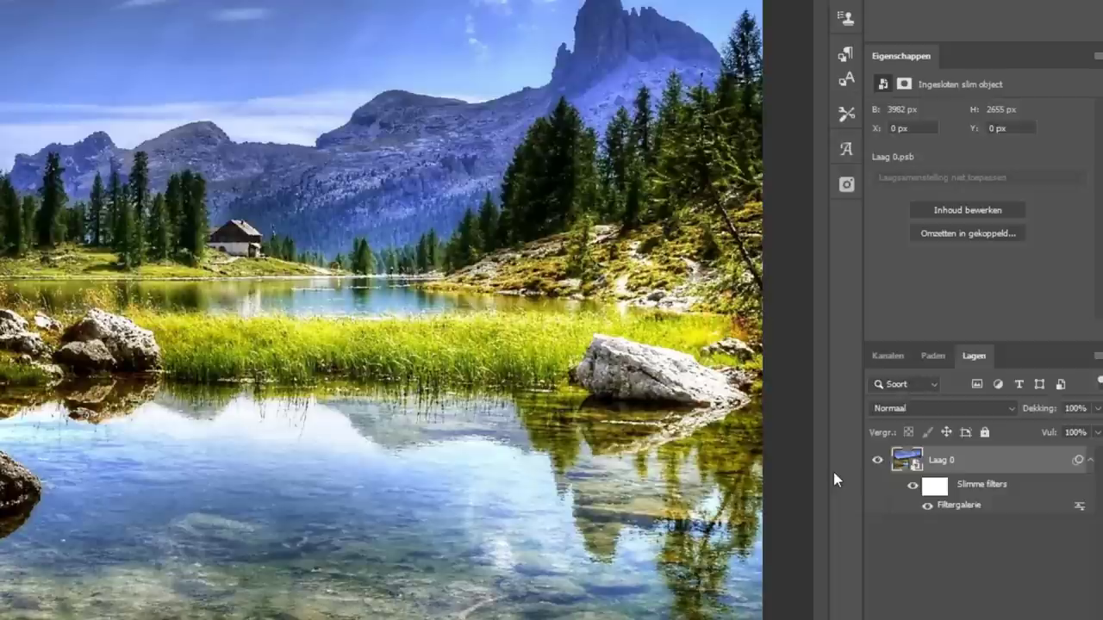
# Nudge the Oceaanrimpel smart filter's ripple size, confirm, and reopen the Filtergalerie
pyautogui.doubleClick(956, 507)
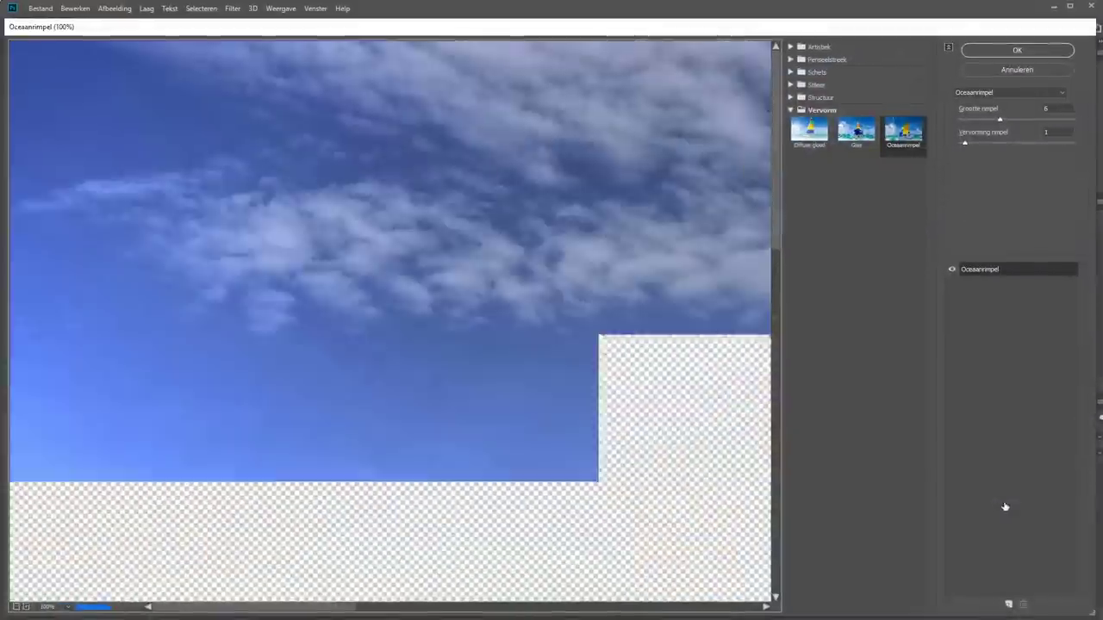
pyautogui.moveTo(708, 341); pyautogui.dragTo(229, 244)
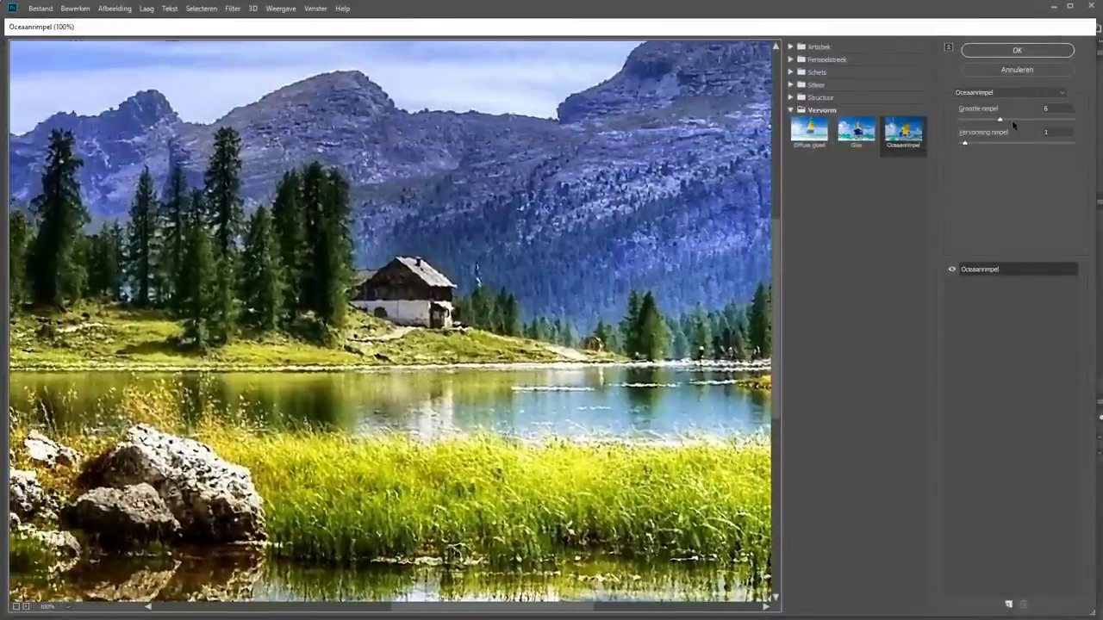
pyautogui.click(1013, 120)
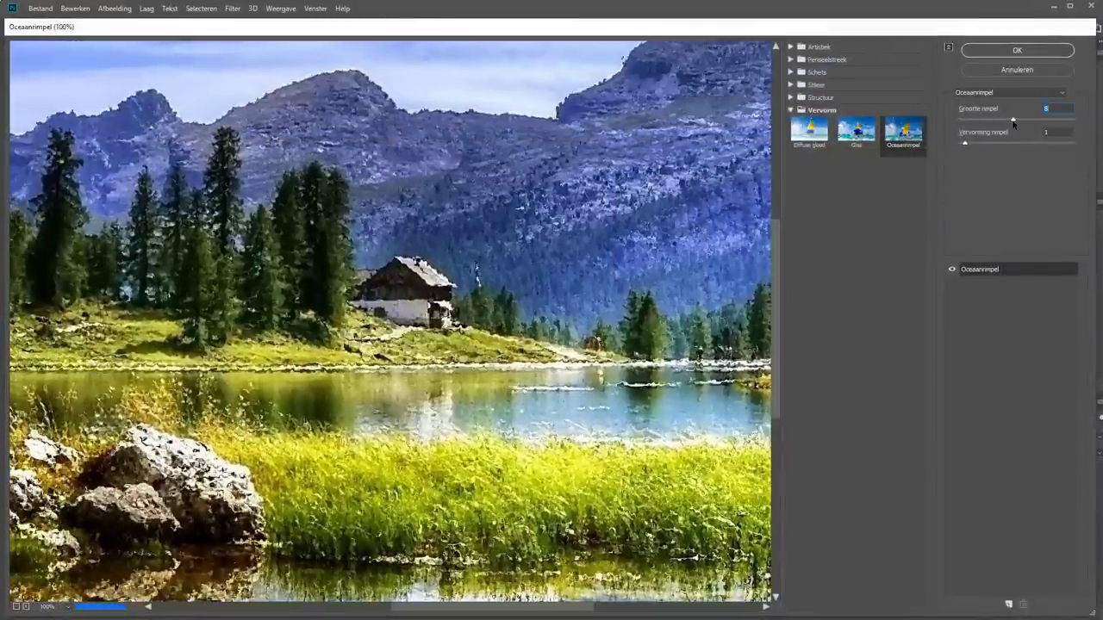
pyautogui.click(999, 53)
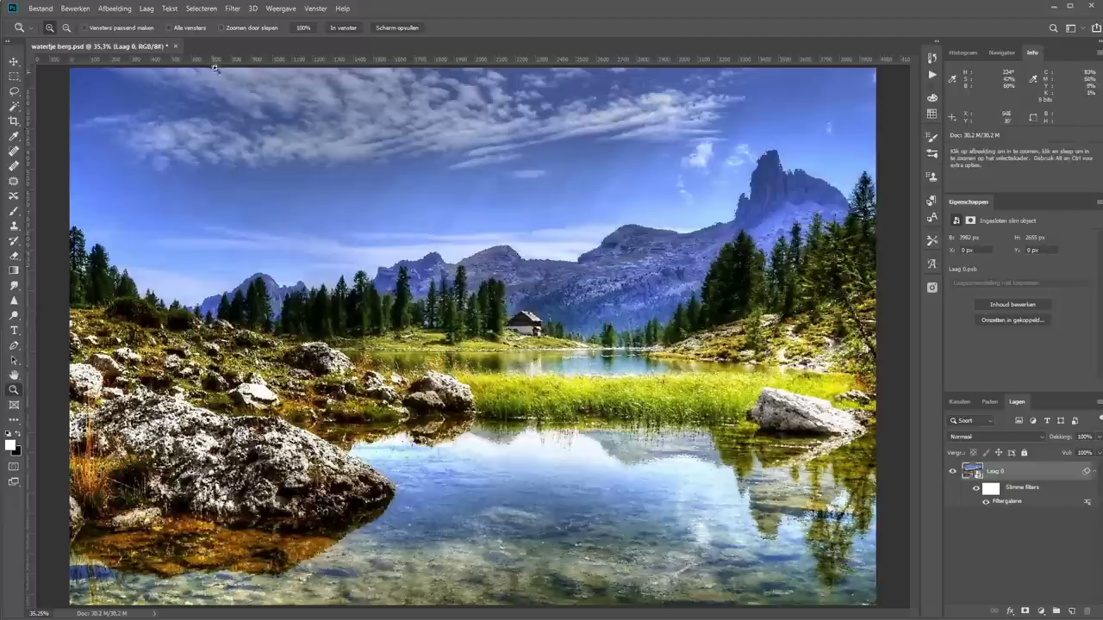
pyautogui.click(229, 12)
pyautogui.click(269, 54)
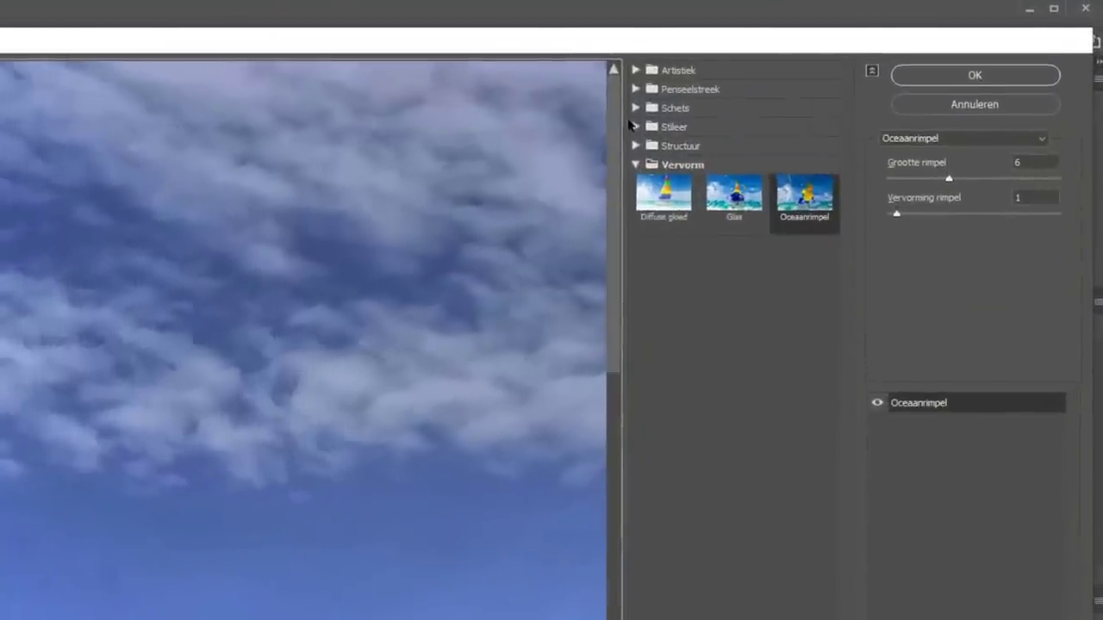
# Switch the effect to Penseelstreek > Spetters with Straal 10 and Vloeiend 6, and apply it
pyautogui.click(635, 111)
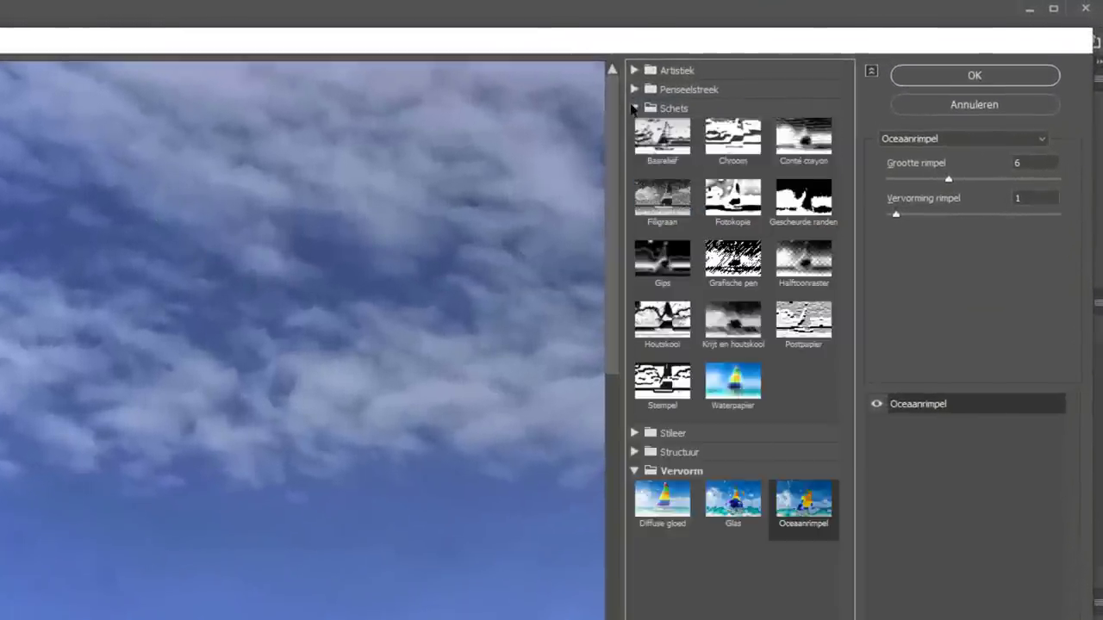
pyautogui.click(634, 91)
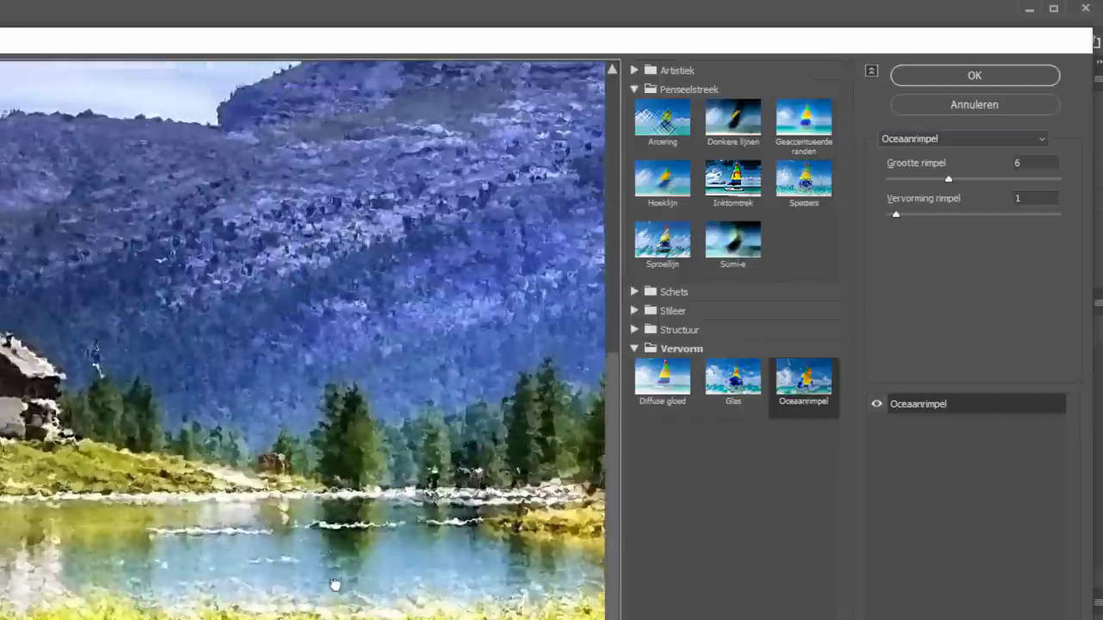
pyautogui.moveTo(454, 493); pyautogui.dragTo(497, 612)
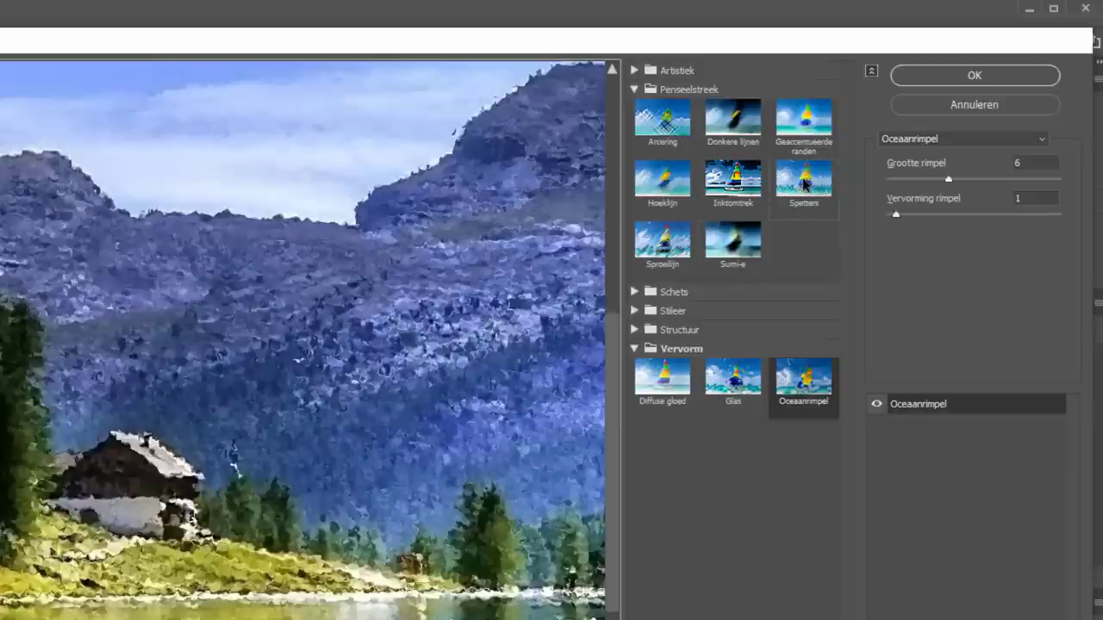
pyautogui.click(799, 181)
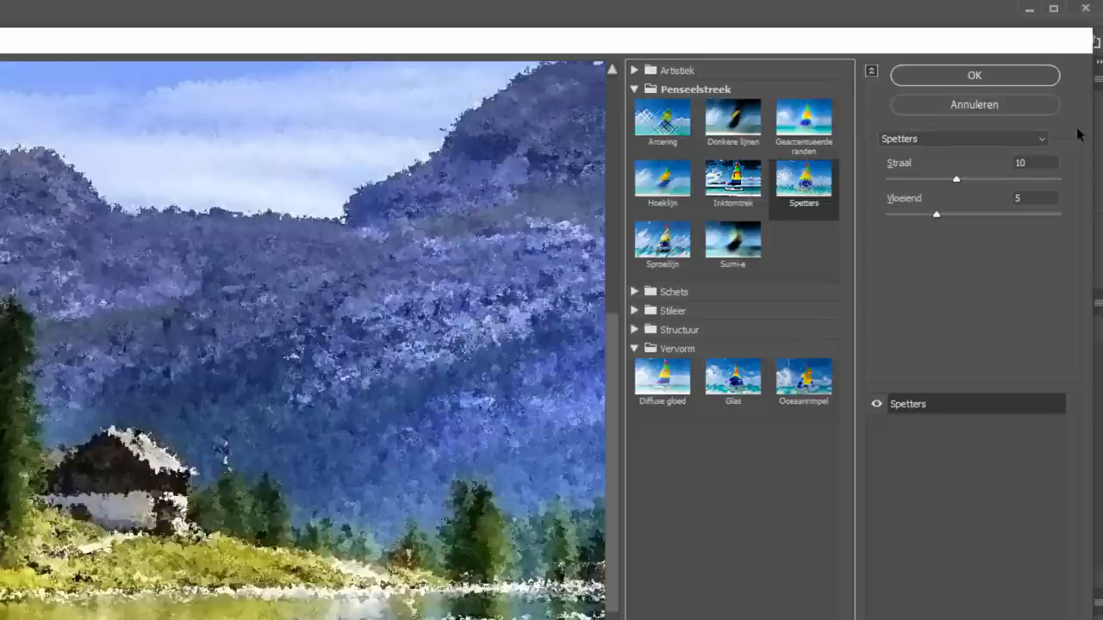
pyautogui.moveTo(974, 180); pyautogui.dragTo(1019, 179)
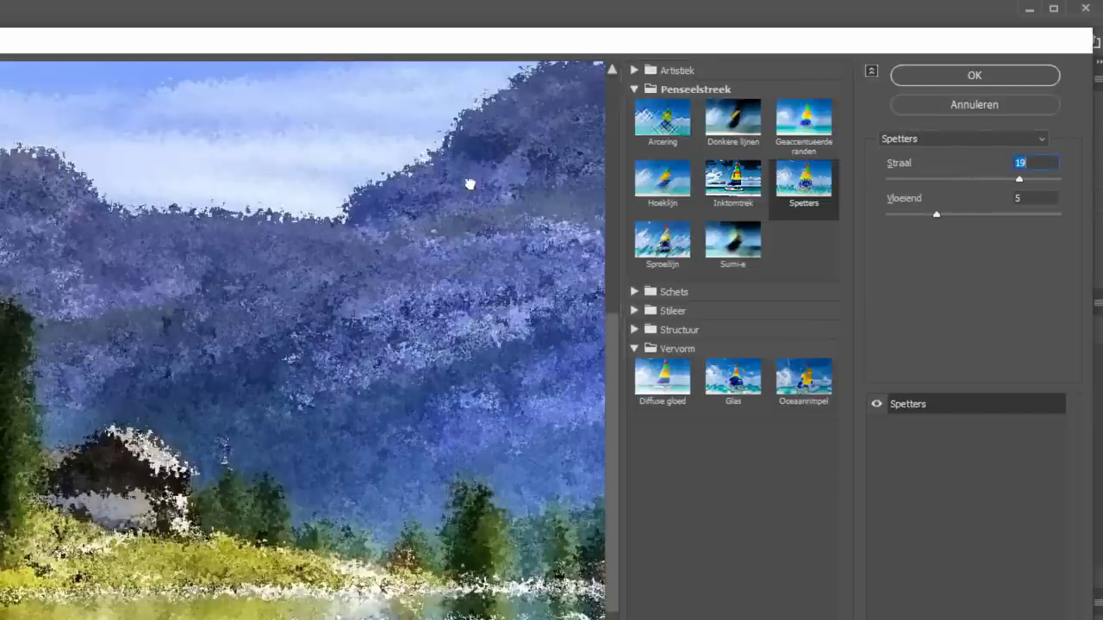
pyautogui.moveTo(468, 180); pyautogui.dragTo(274, 550)
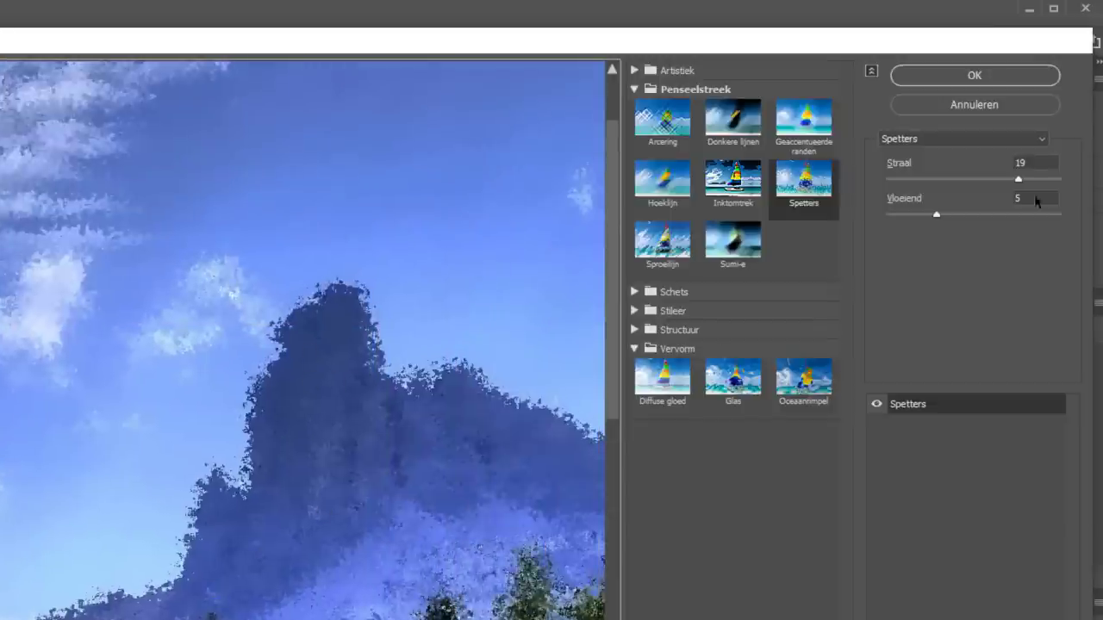
pyautogui.moveTo(1017, 179); pyautogui.dragTo(962, 179)
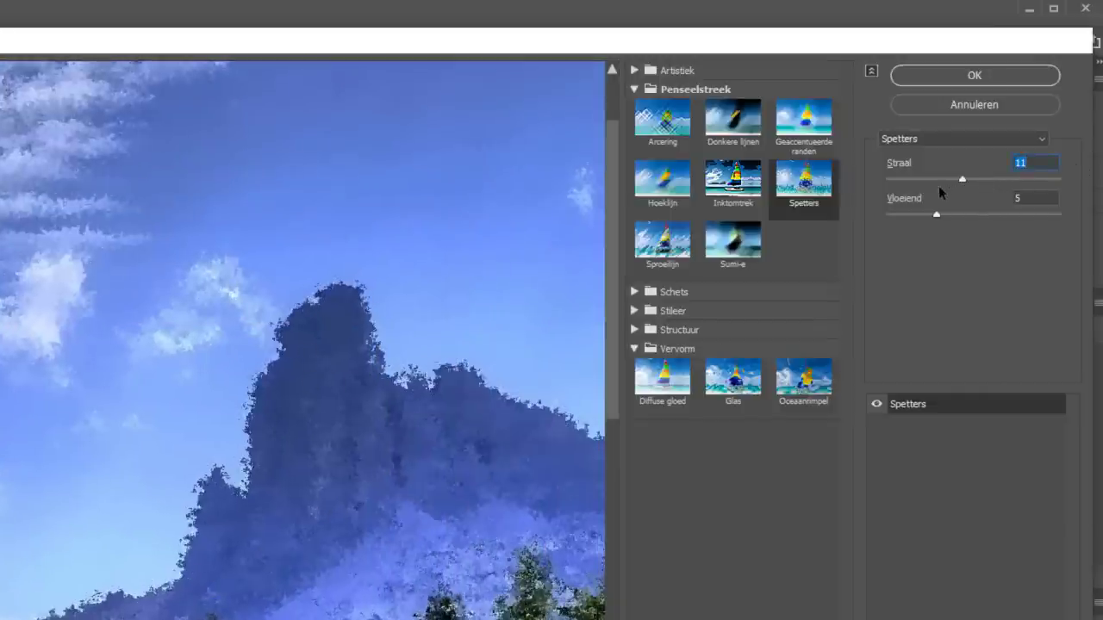
pyautogui.click(955, 179)
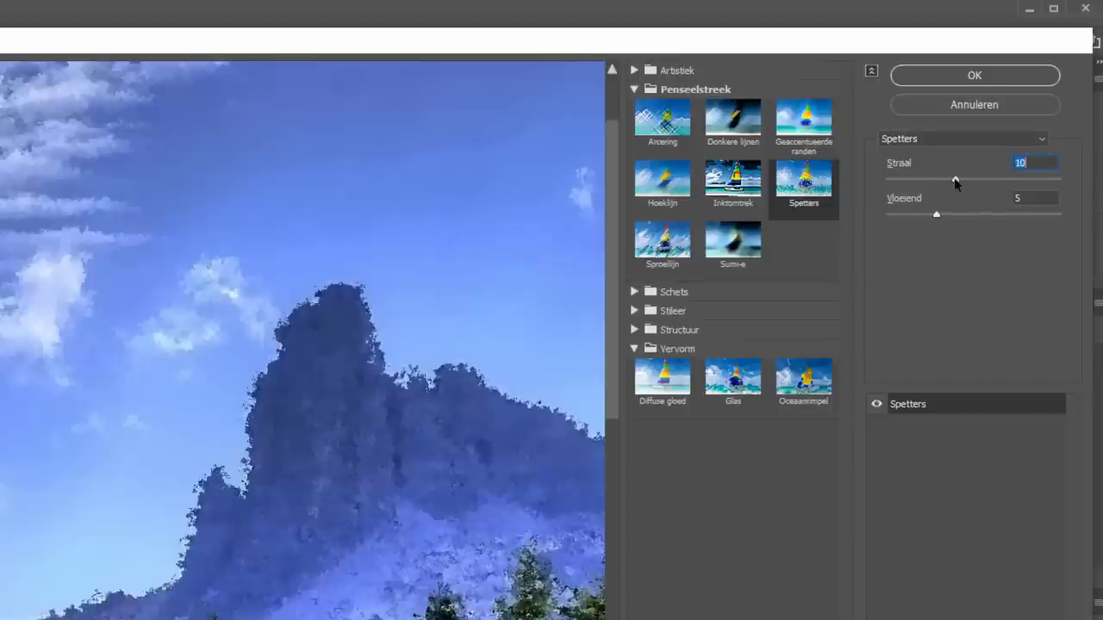
pyautogui.rightClick(207, 169)
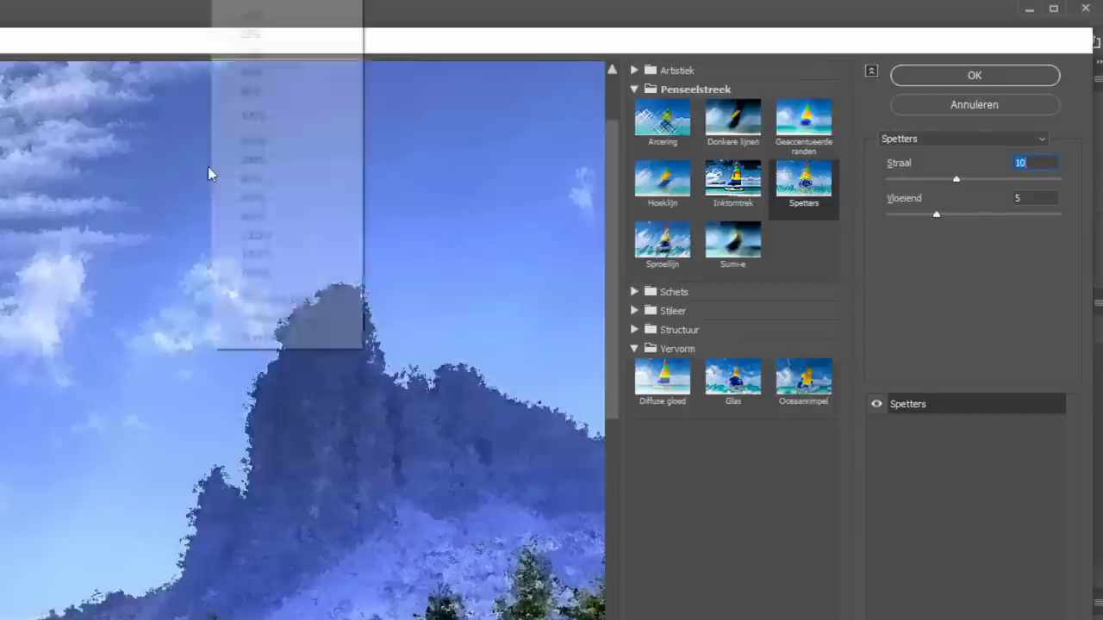
pyautogui.click(268, 299)
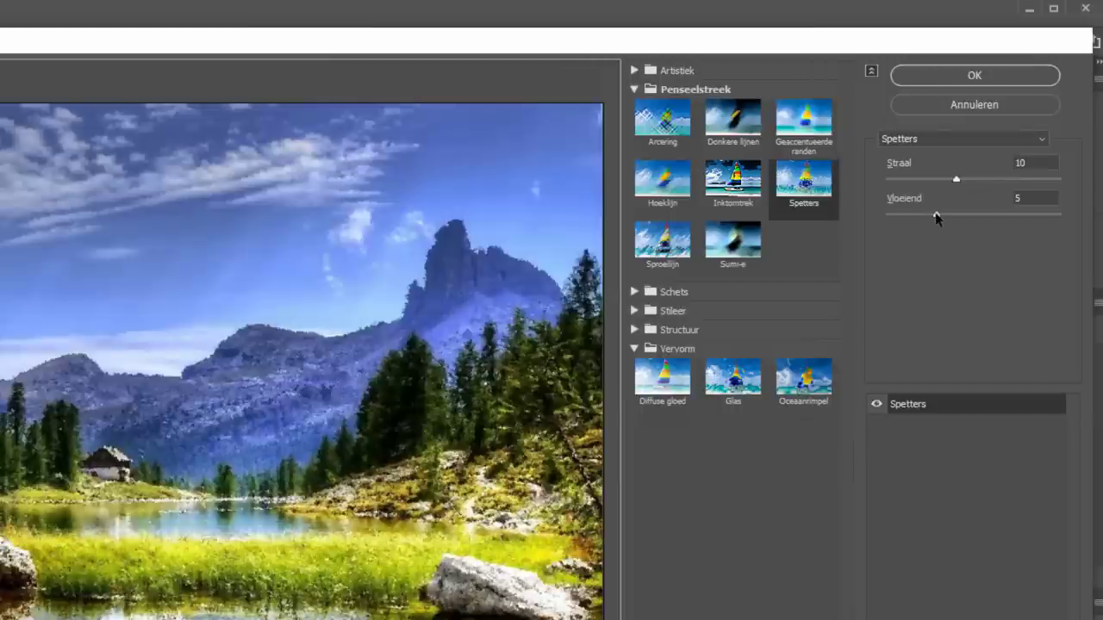
pyautogui.moveTo(937, 215)
pyautogui.mouseDown()
pyautogui.moveTo(882, 218)
pyautogui.moveTo(950, 220)
pyautogui.mouseUp()
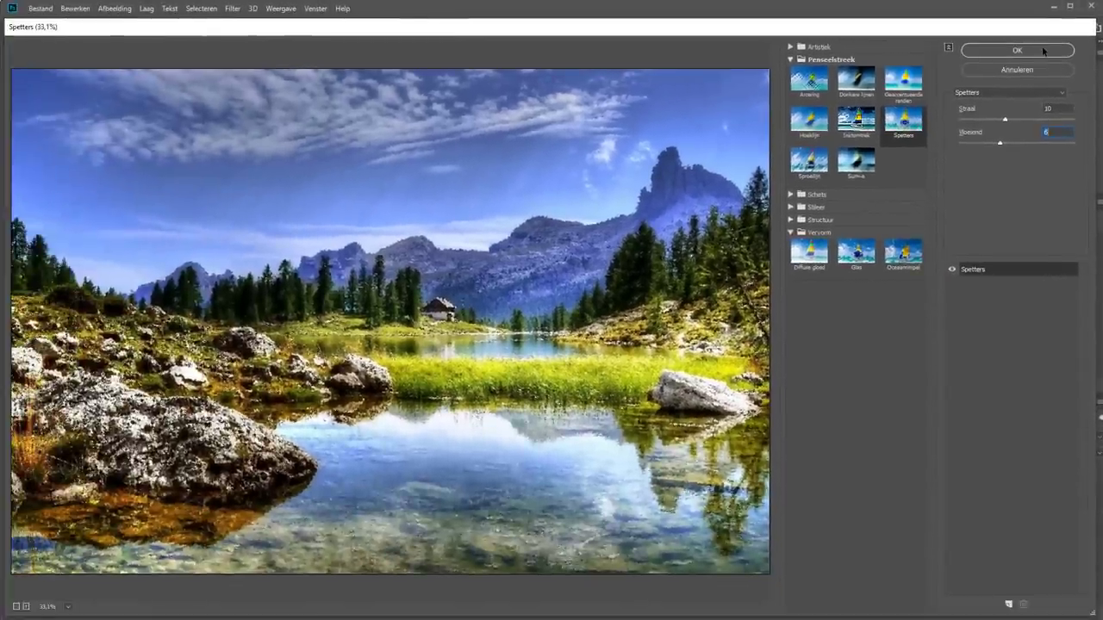
pyautogui.click(1042, 51)
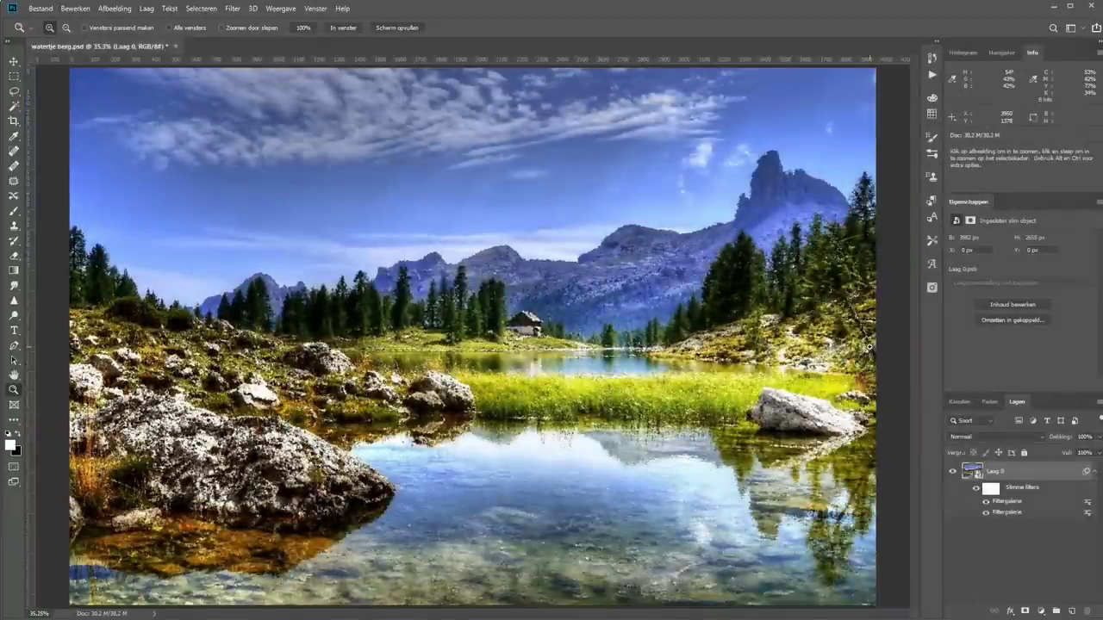
# Open the Filtergalerie again and choose Schets > Waterpapier as the effect
pyautogui.click(231, 11)
pyautogui.click(271, 53)
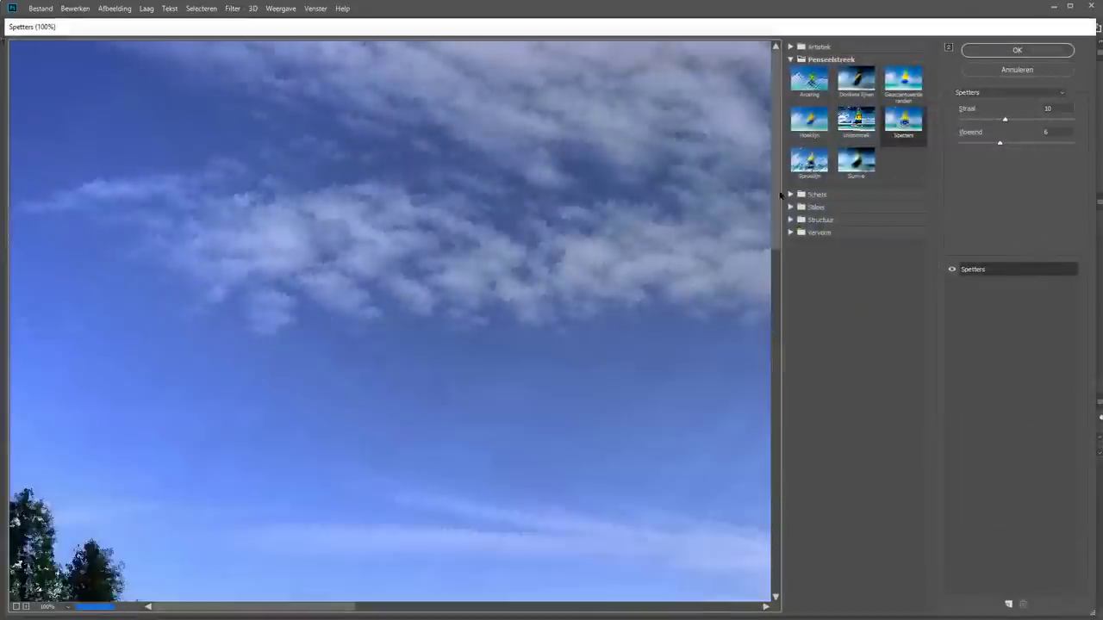
pyautogui.click(788, 195)
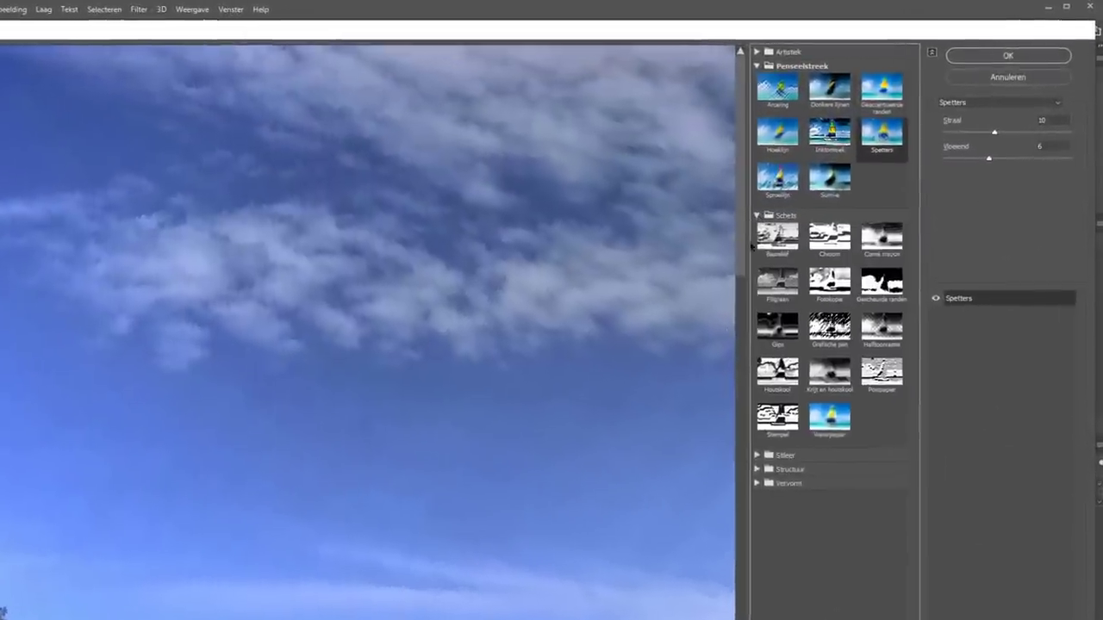
pyautogui.click(828, 422)
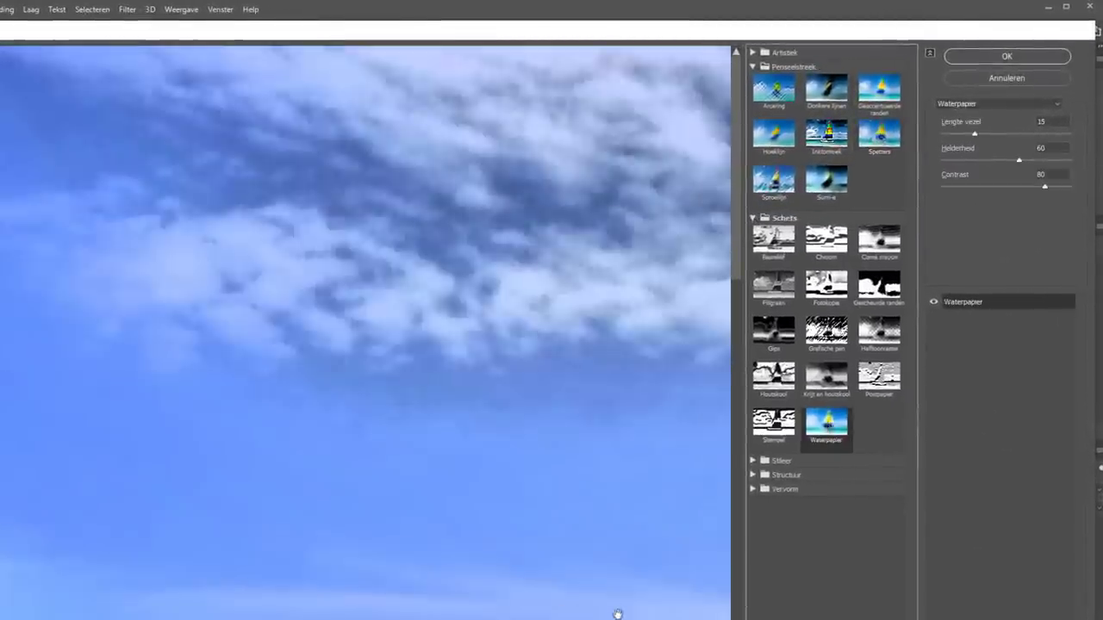
pyautogui.moveTo(618, 614)
pyautogui.mouseDown()
pyautogui.moveTo(359, 308)
pyautogui.moveTo(362, 241)
pyautogui.moveTo(310, 285)
pyautogui.moveTo(268, 298)
pyautogui.moveTo(344, 362)
pyautogui.mouseUp()
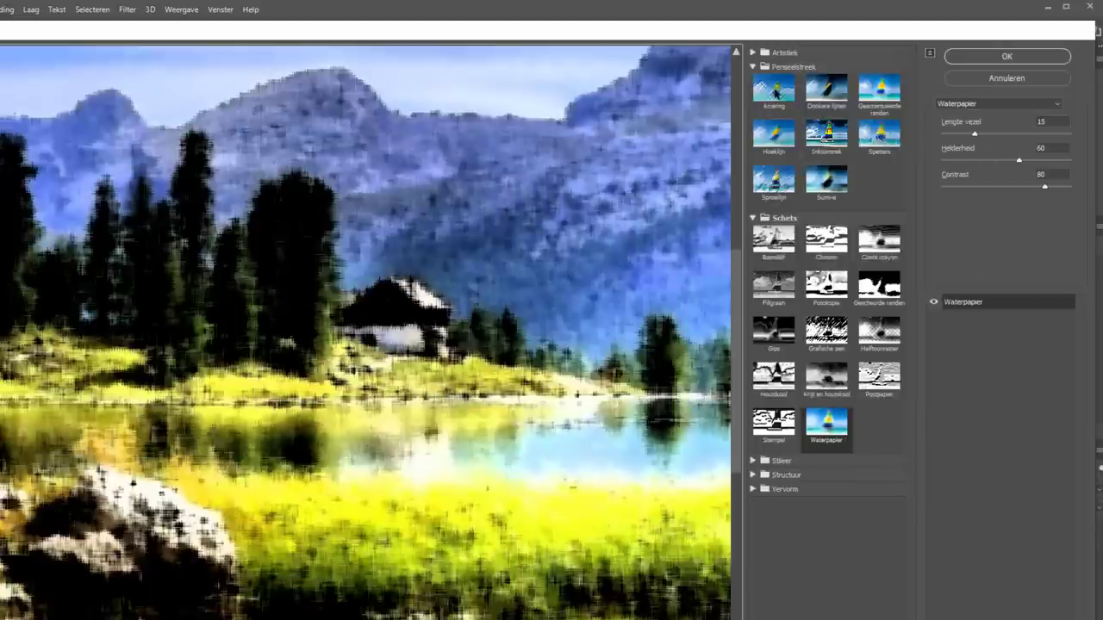
pyautogui.click(773, 93)
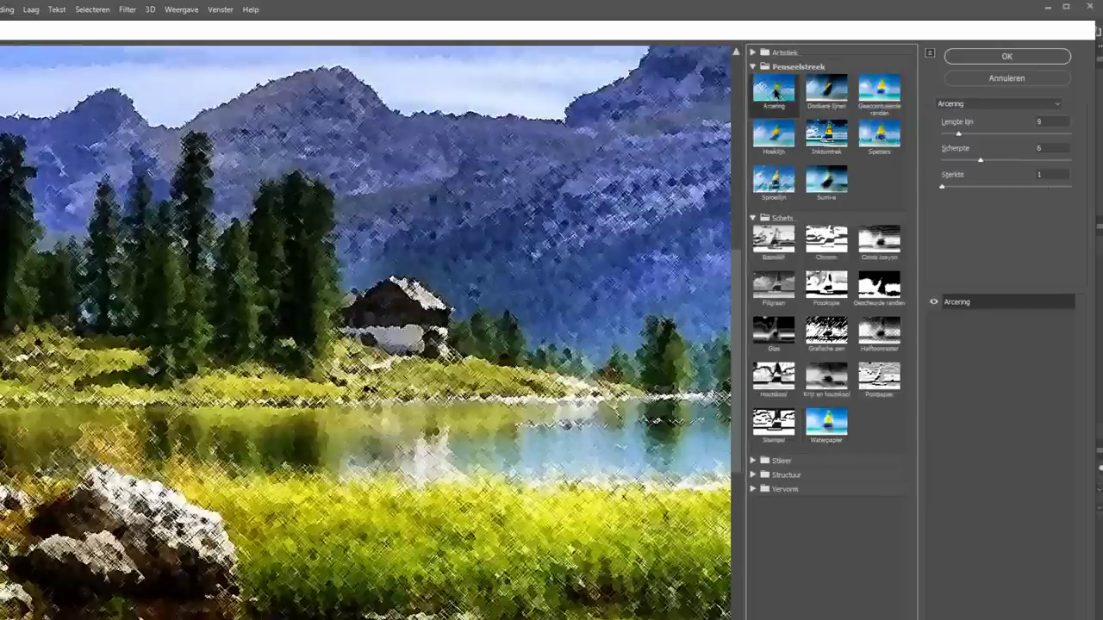
pyautogui.click(828, 422)
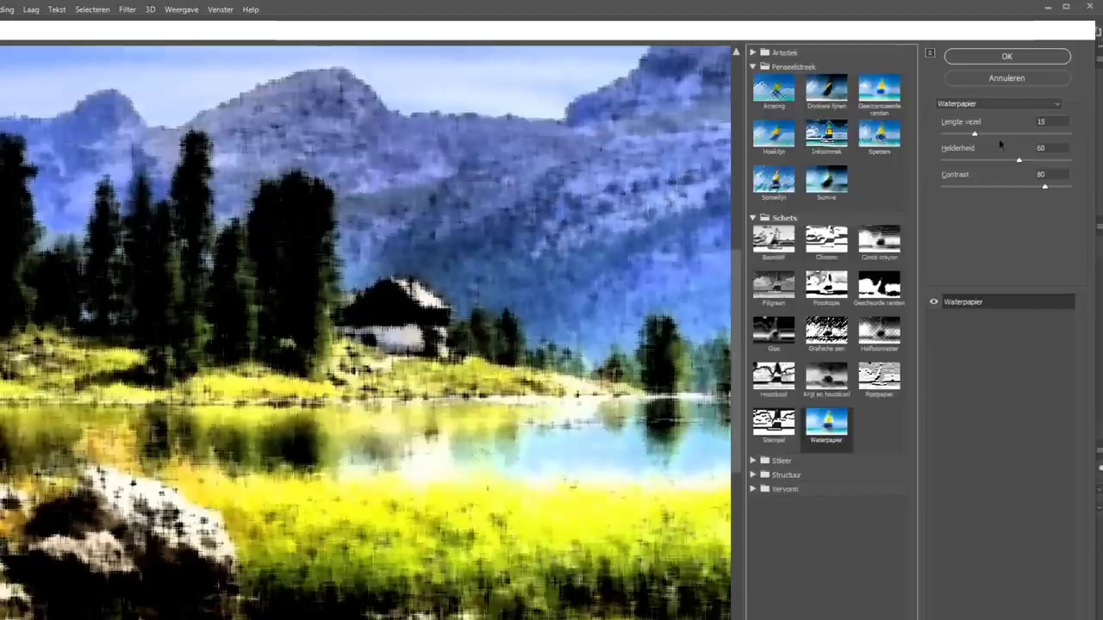
# Set Waterpapier to Lengte vezel 15, Helderheid 50 and Contrast 80, then apply it
pyautogui.click(1066, 135)
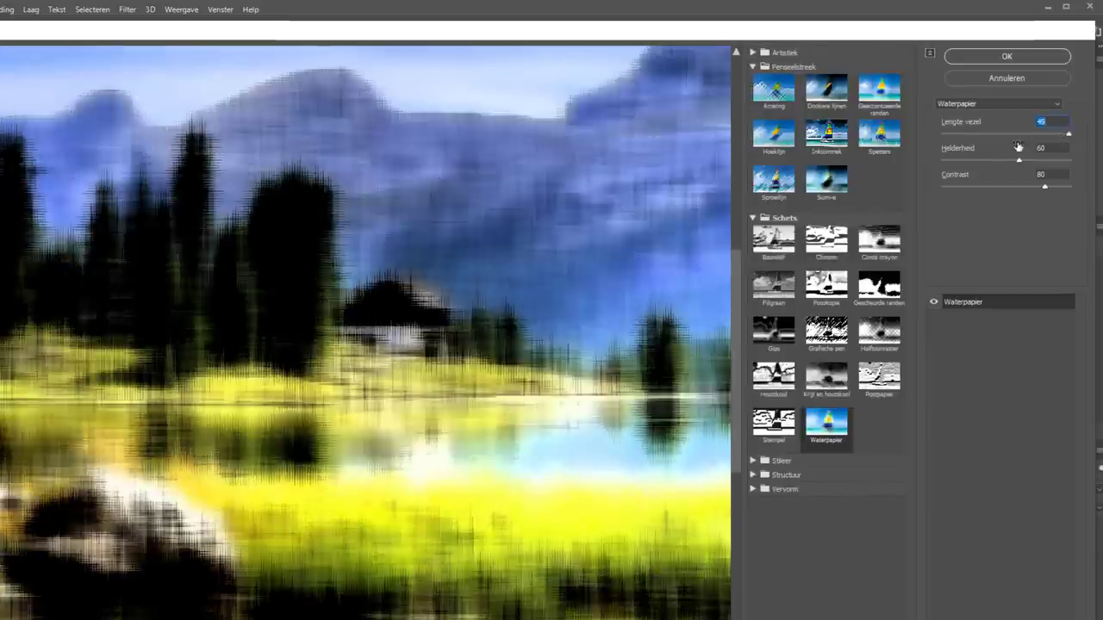
pyautogui.click(976, 135)
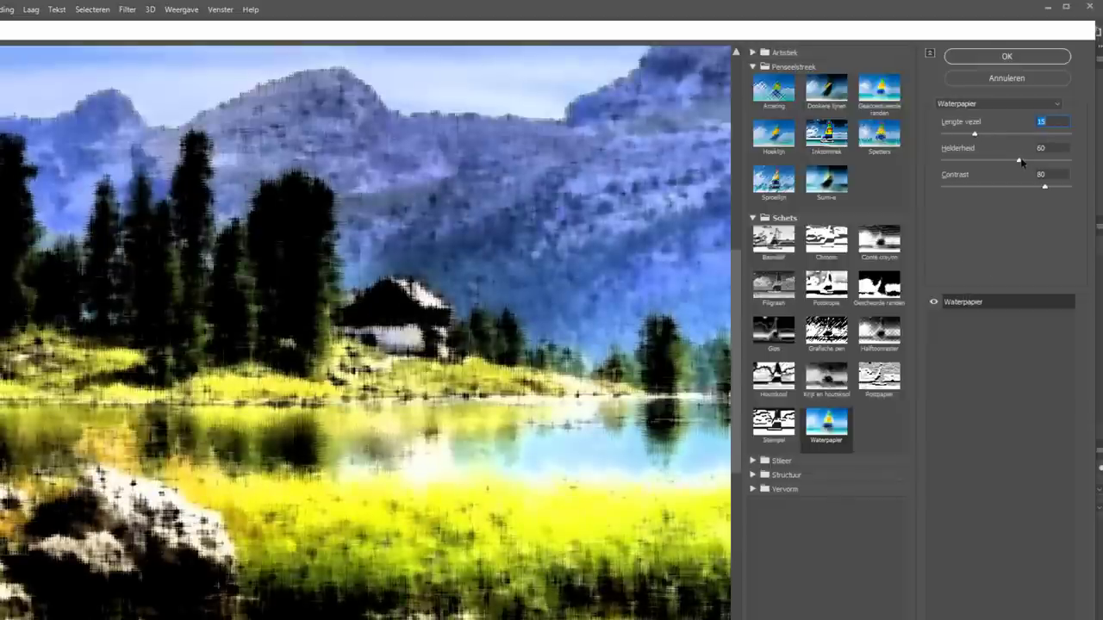
pyautogui.moveTo(1020, 161); pyautogui.dragTo(1059, 164)
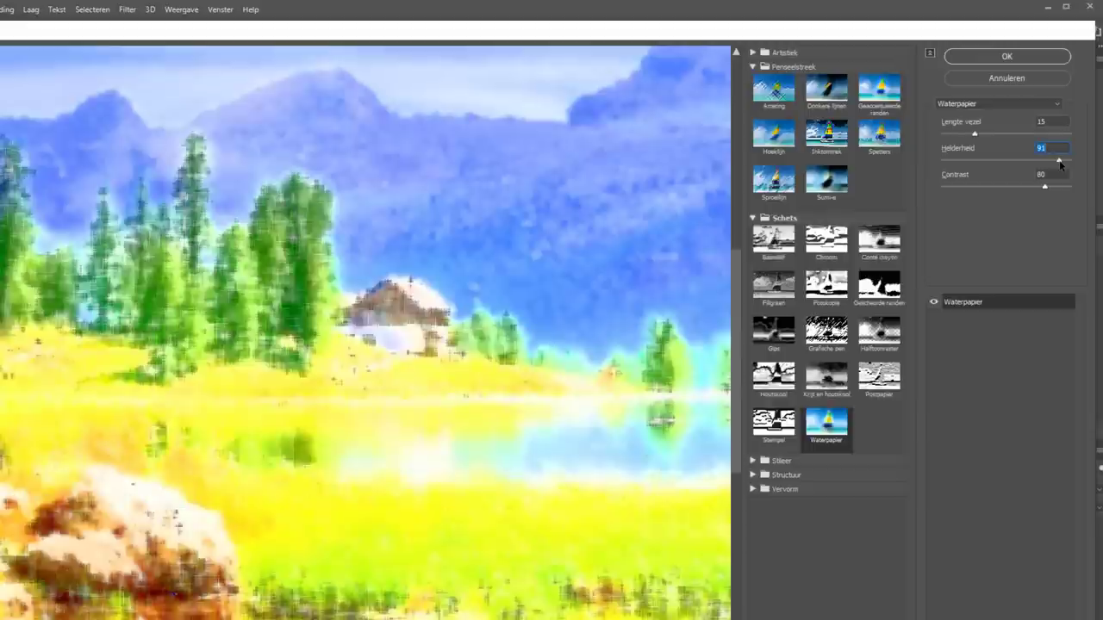
pyautogui.moveTo(1059, 164)
pyautogui.mouseDown()
pyautogui.moveTo(971, 162)
pyautogui.moveTo(1051, 208)
pyautogui.mouseUp()
pyautogui.write('60')
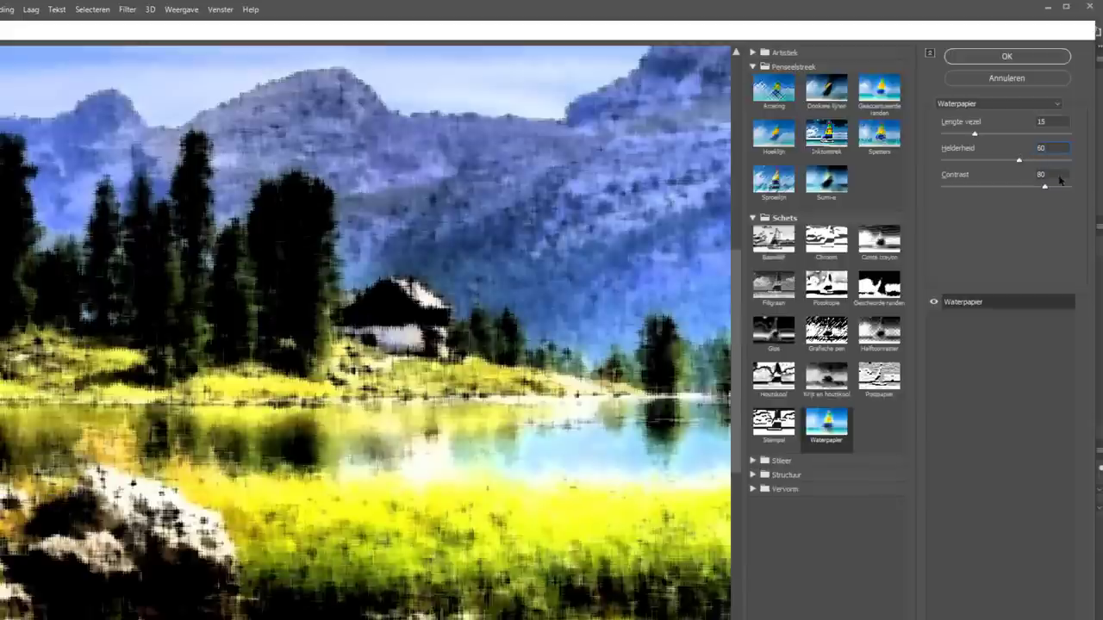
pyautogui.click(1059, 177)
pyautogui.click(997, 57)
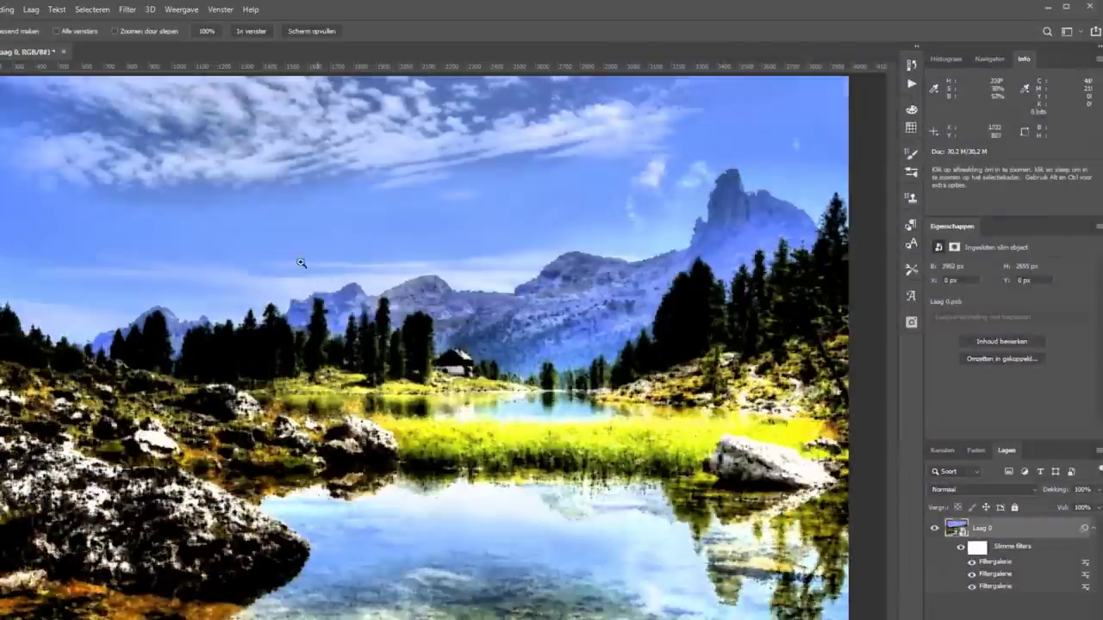
# Set the Filtergalerie smart filter's blending options to Modus Lichter and Dekking 51%
pyautogui.moveTo(247, 229); pyautogui.dragTo(579, 469)
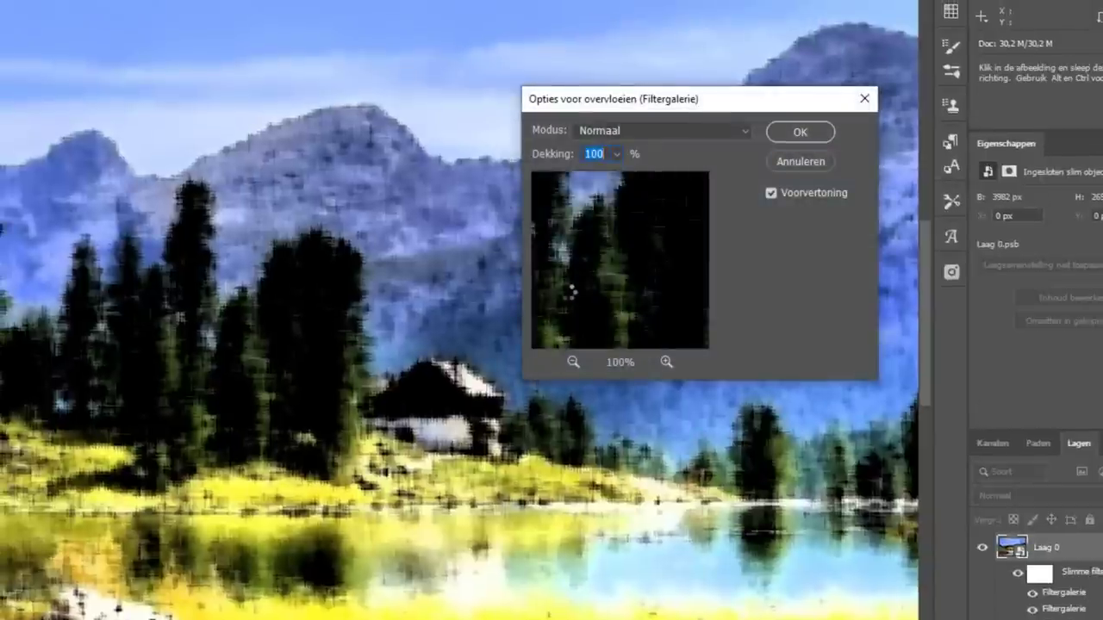
pyautogui.click(616, 153)
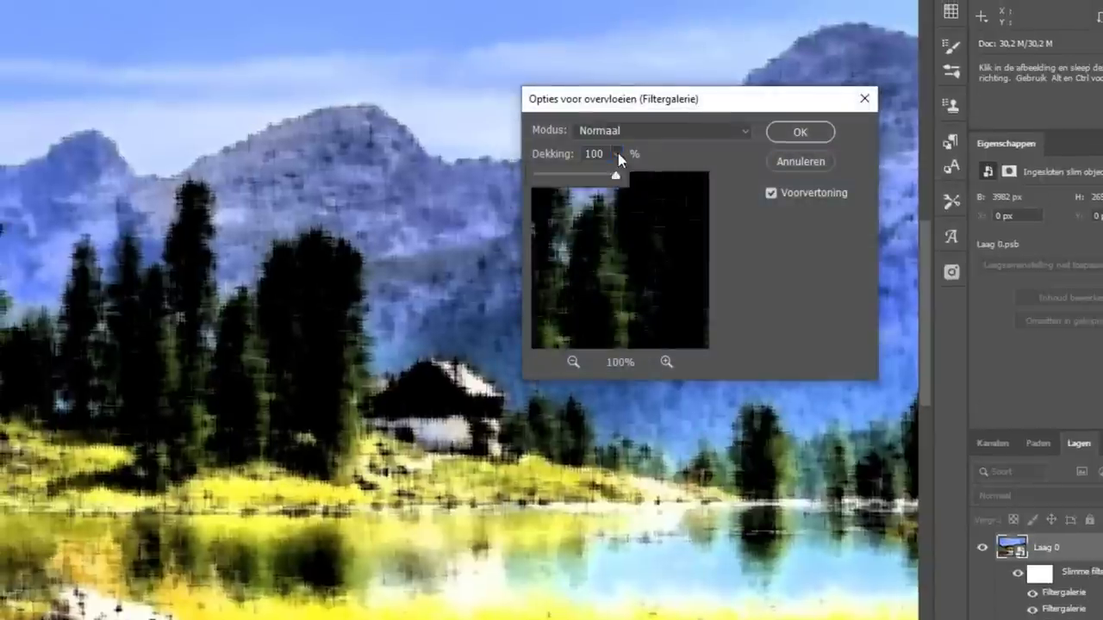
pyautogui.moveTo(601, 174); pyautogui.dragTo(583, 178)
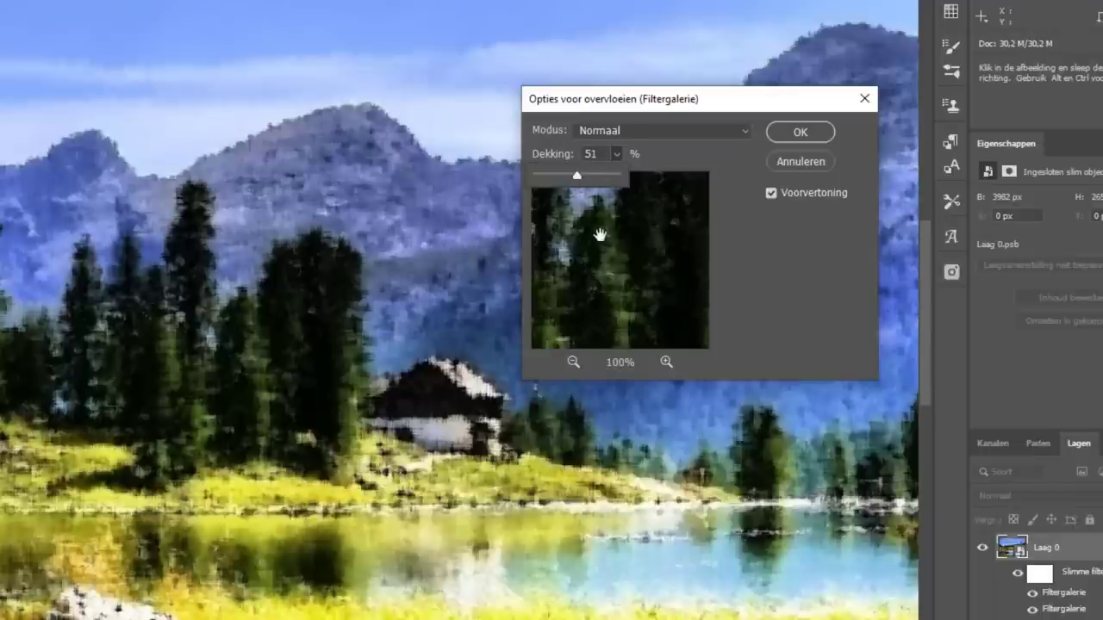
pyautogui.click(730, 236)
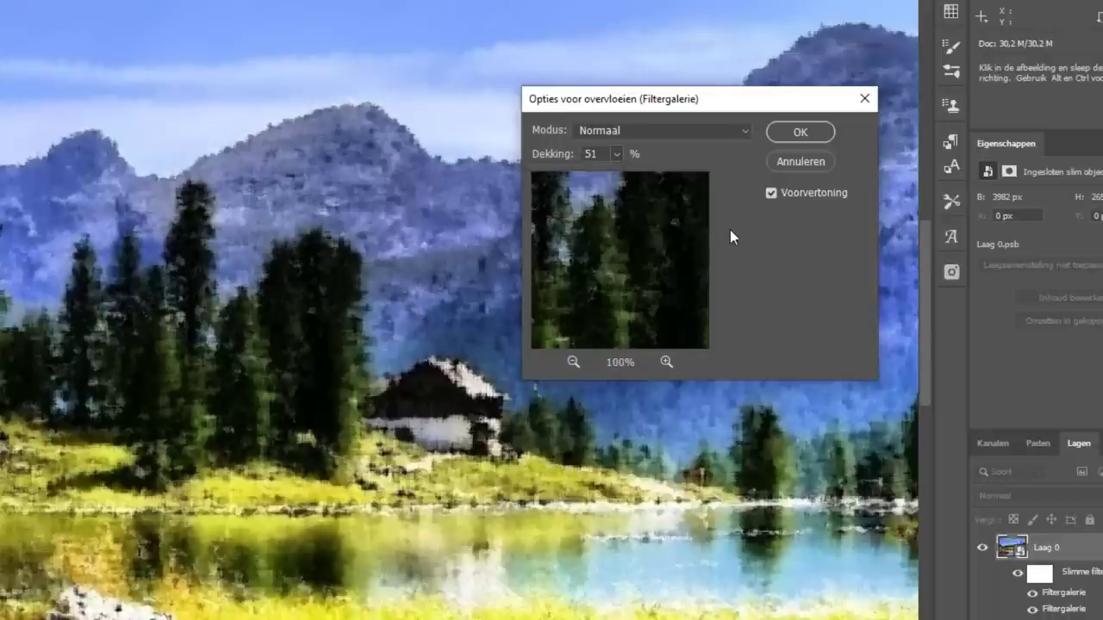
pyautogui.click(666, 129)
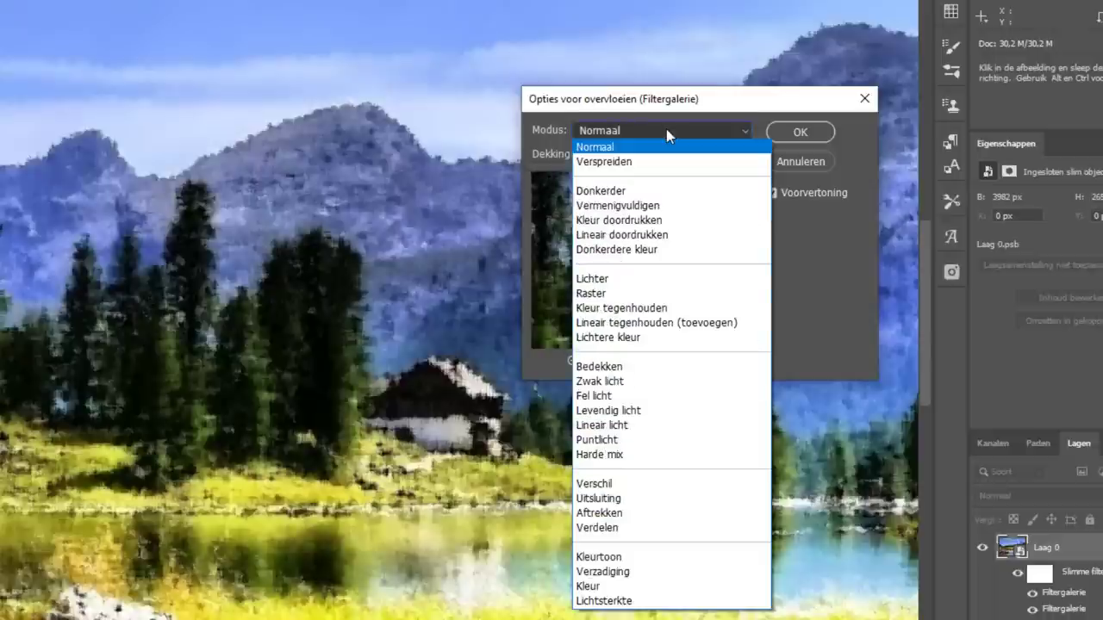
pyautogui.click(626, 285)
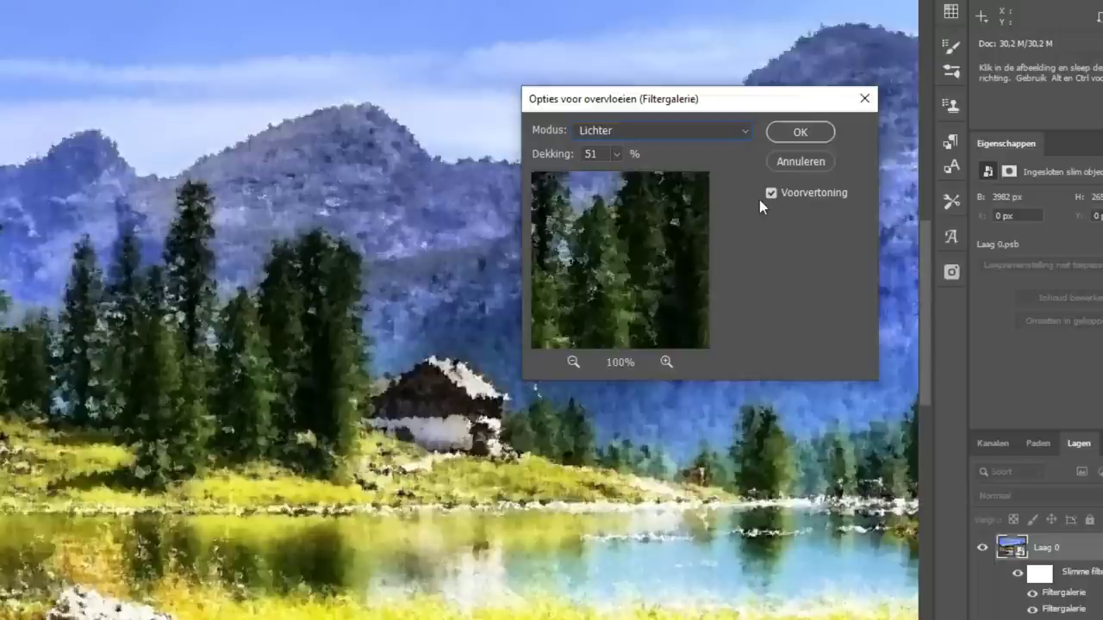
pyautogui.click(790, 132)
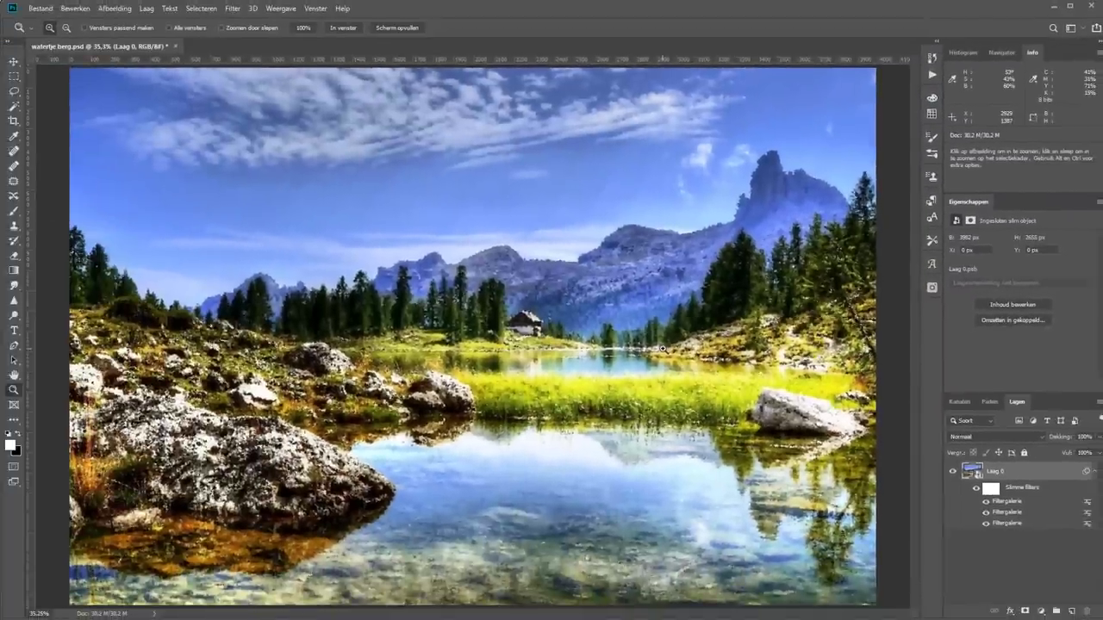
# Duplicate Laag 0 as 'Laag 0 kopiëren' with its smart filters
pyautogui.click(683, 466)
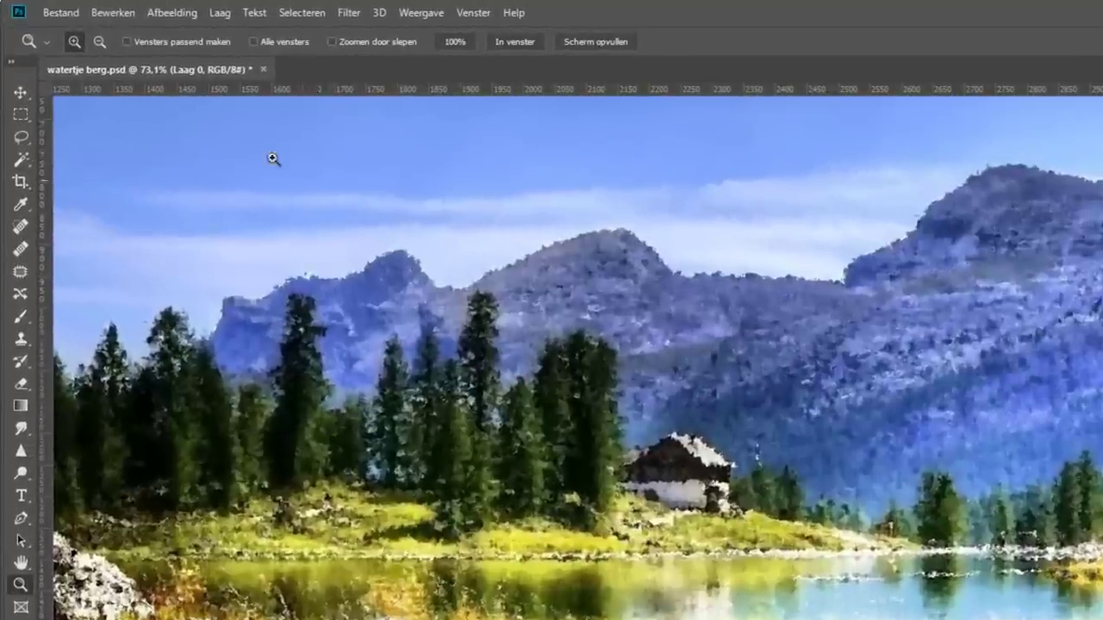
pyautogui.click(220, 14)
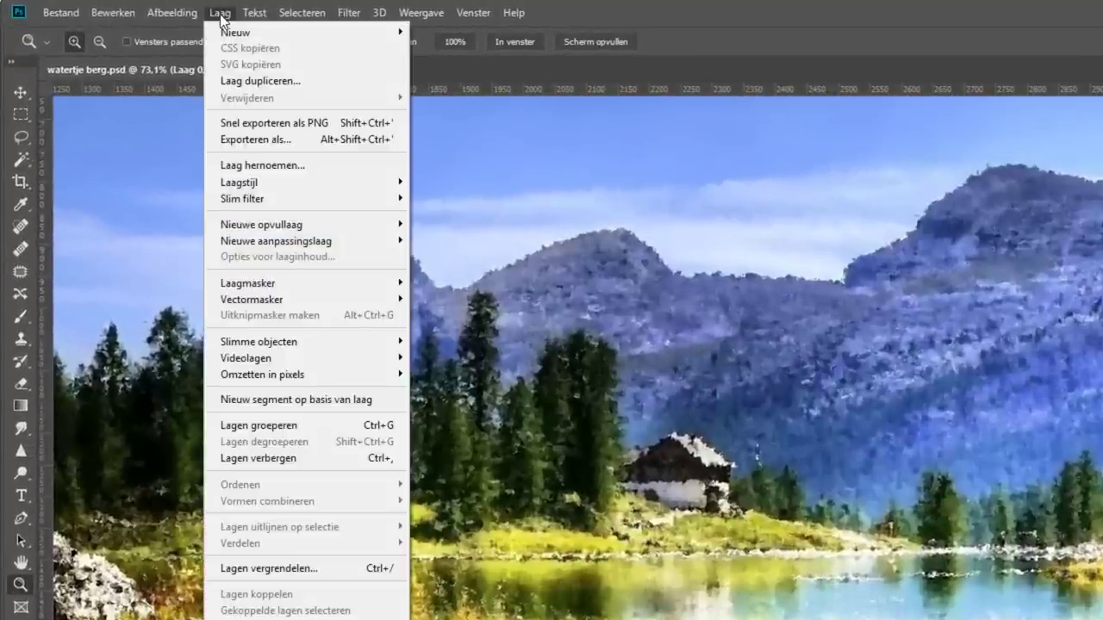
pyautogui.click(250, 82)
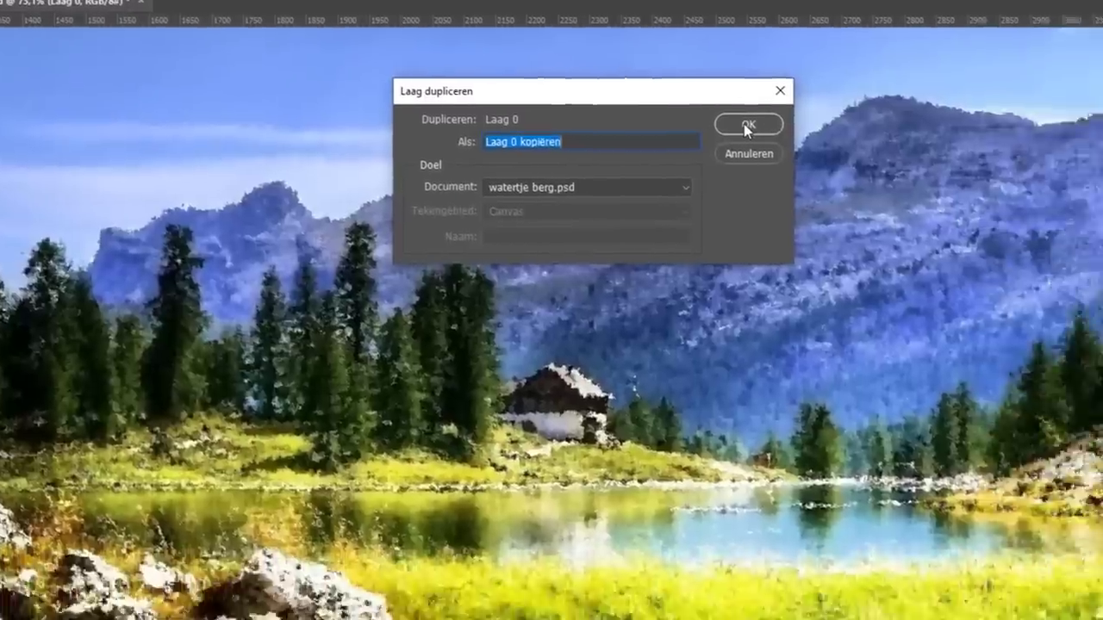
pyautogui.click(870, 194)
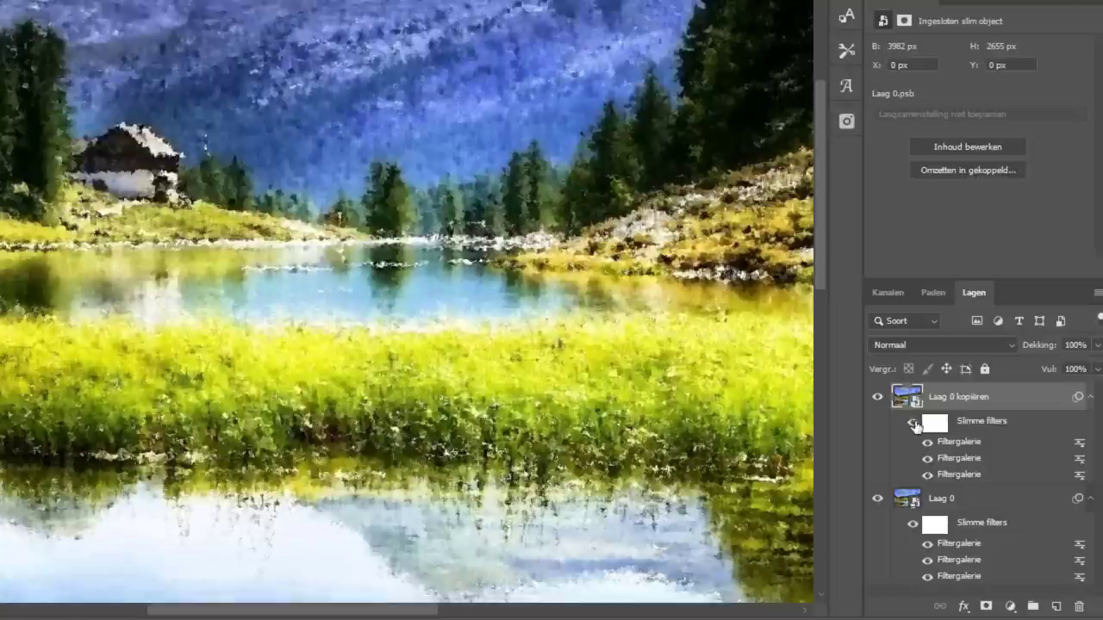
# Compare the copy's smart filters off and on, then convert Laag 0 kopiëren into a smart object
pyautogui.click(914, 423)
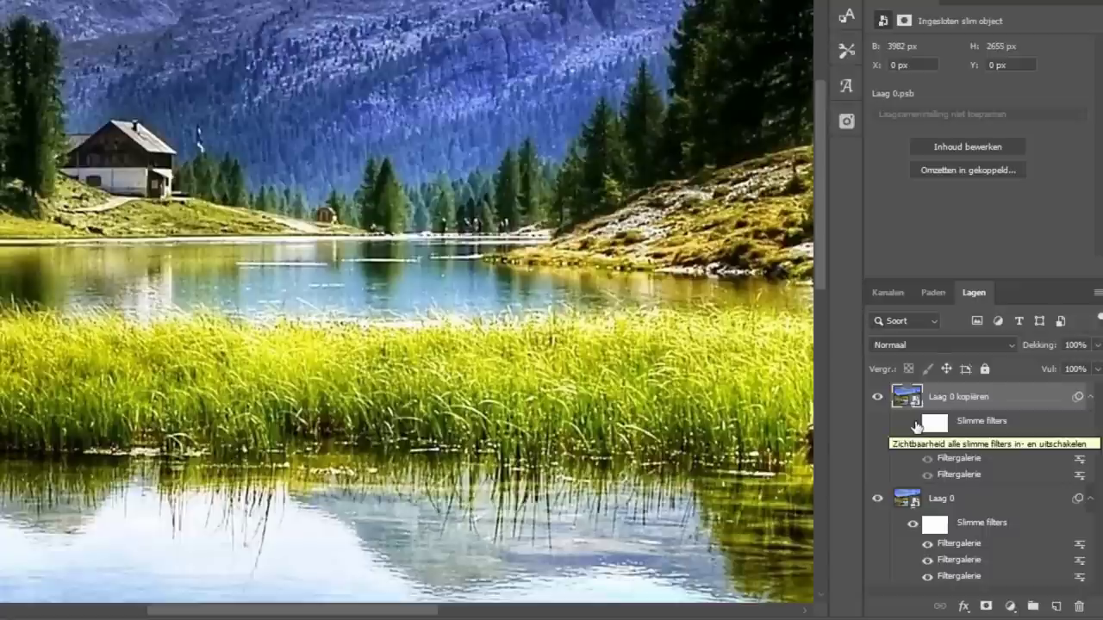
pyautogui.click(914, 424)
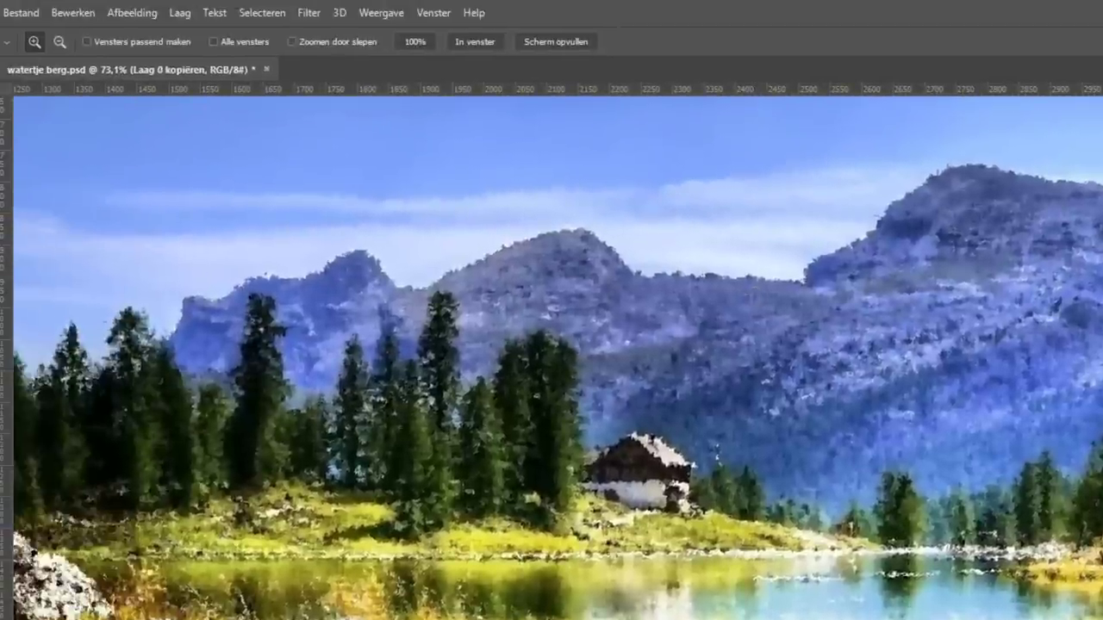
pyautogui.click(180, 14)
pyautogui.moveTo(219, 341)
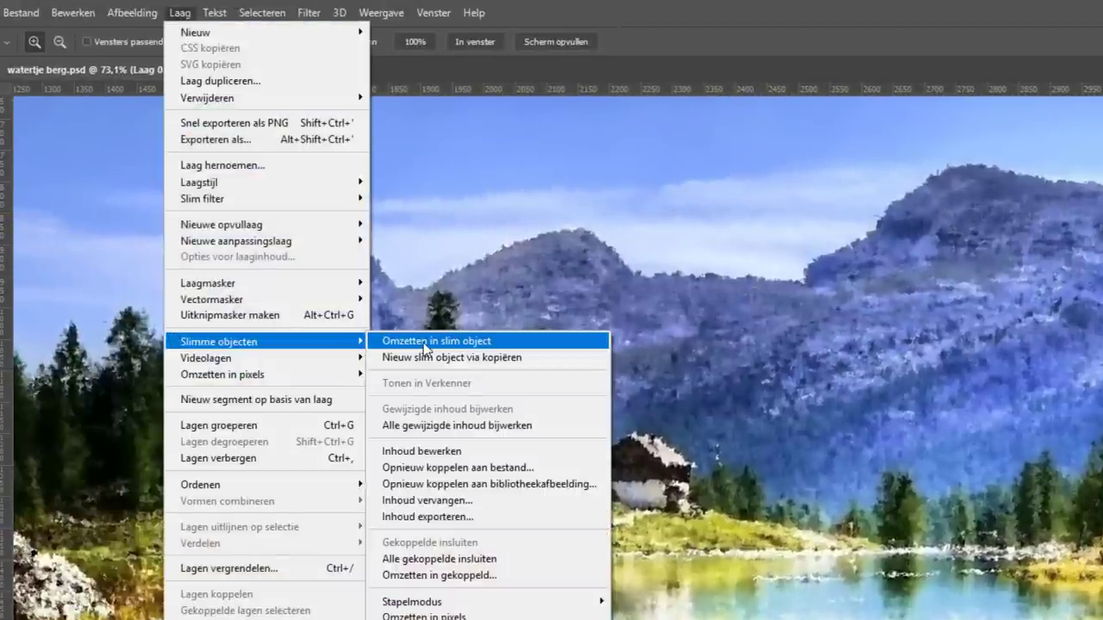
pyautogui.click(425, 345)
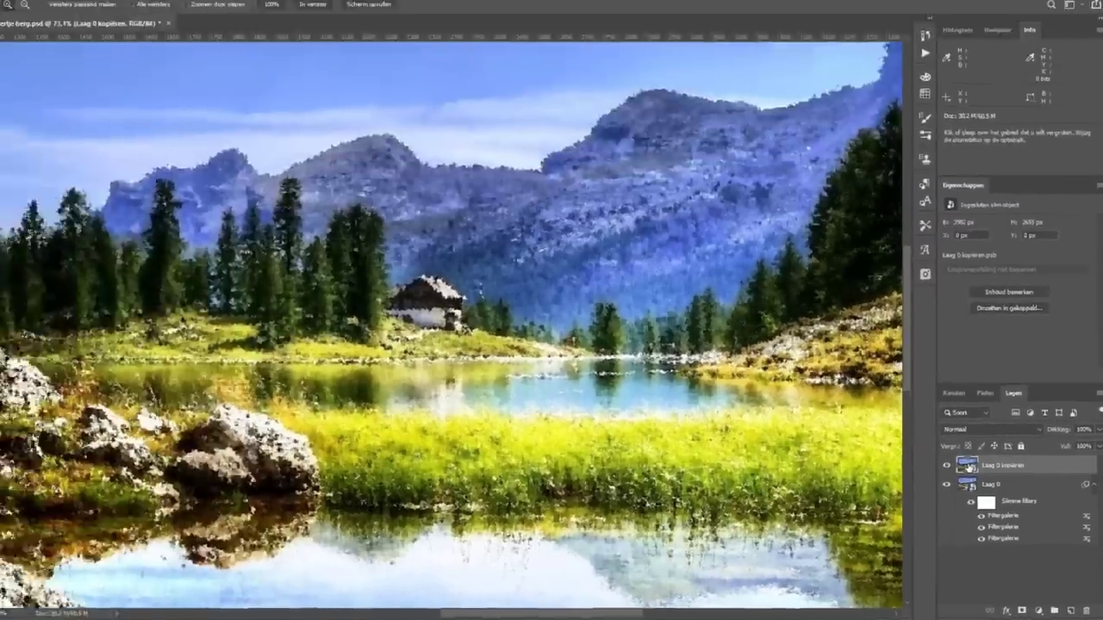
# Open the smart object's .psb contents as a document and close it again
pyautogui.doubleClick(967, 465)
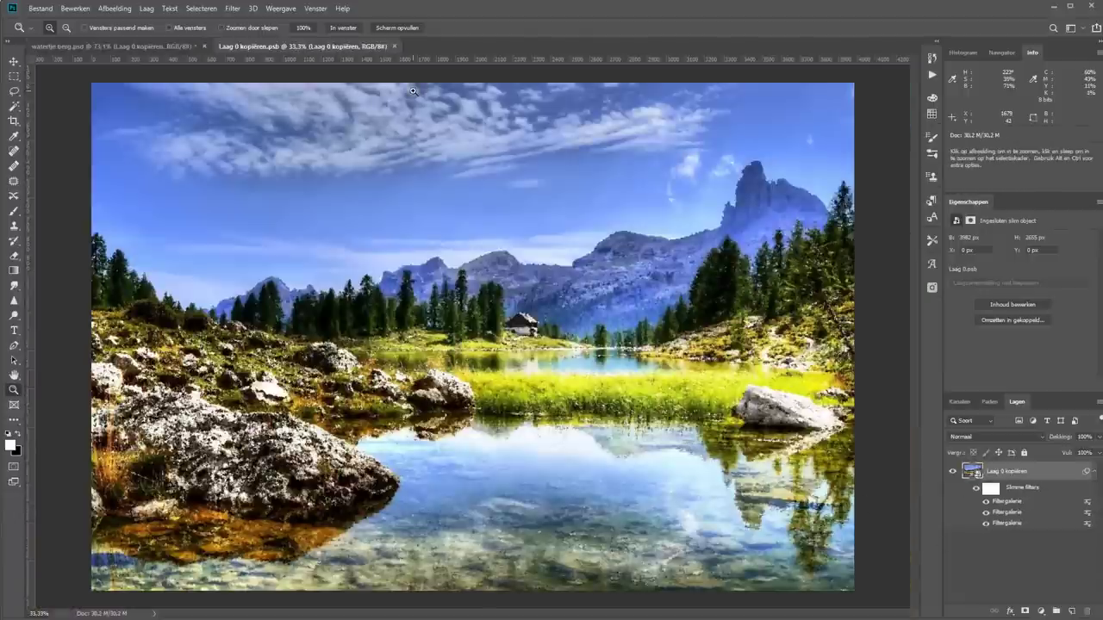
pyautogui.click(396, 47)
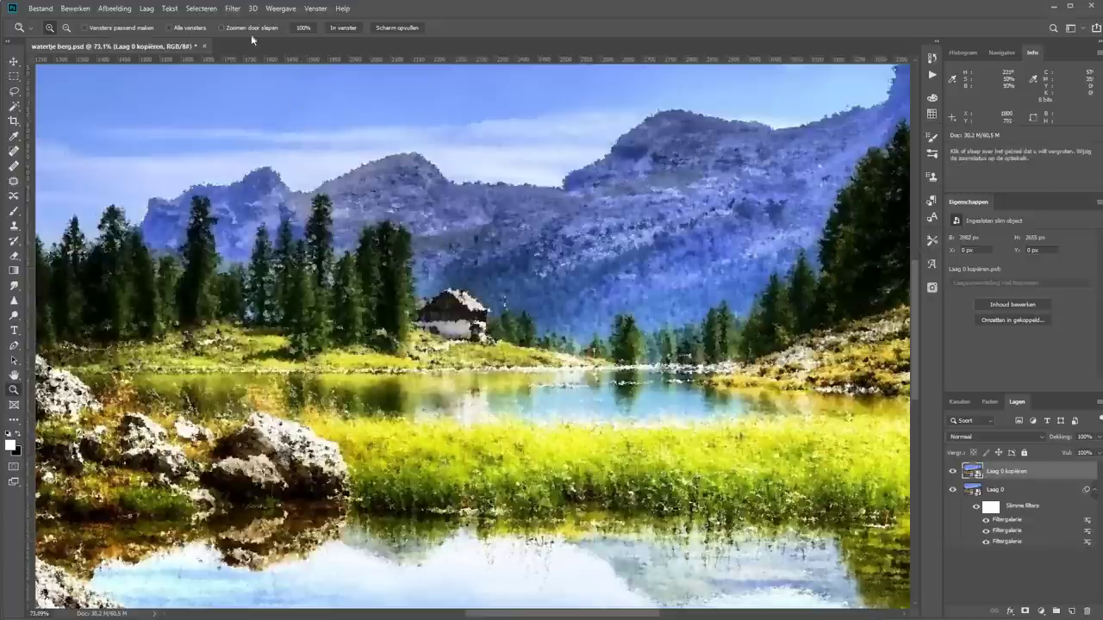
pyautogui.click(233, 9)
# Apply Stileer > Oplichtende rand in the Filtergalerie with edge width 2, brightness 7, smoothness 10
pyautogui.click(256, 59)
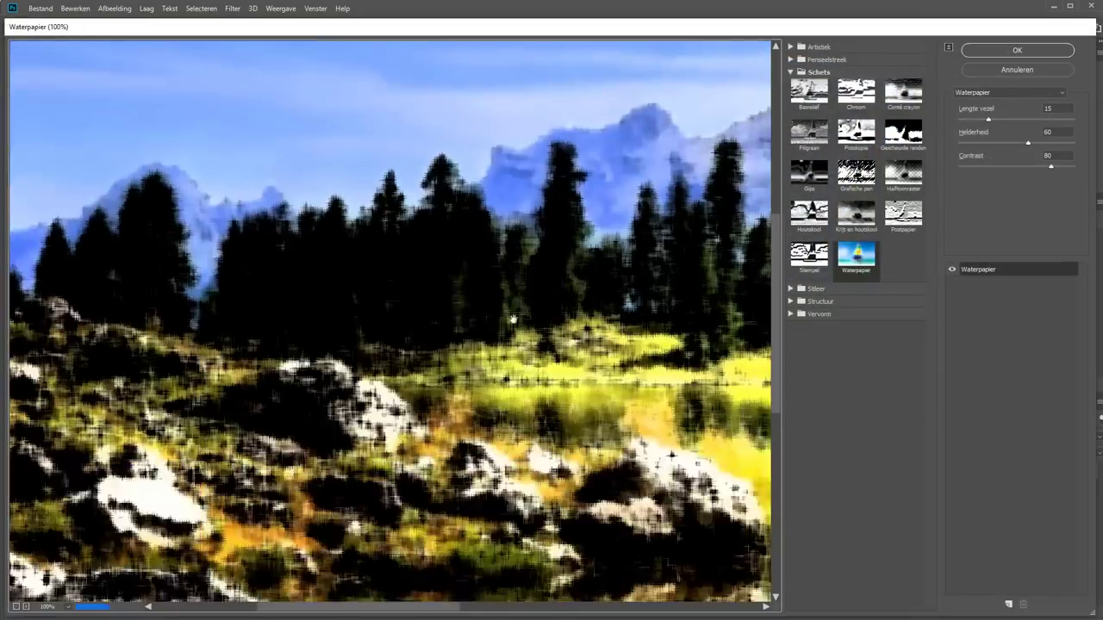
pyautogui.moveTo(512, 319); pyautogui.dragTo(576, 355)
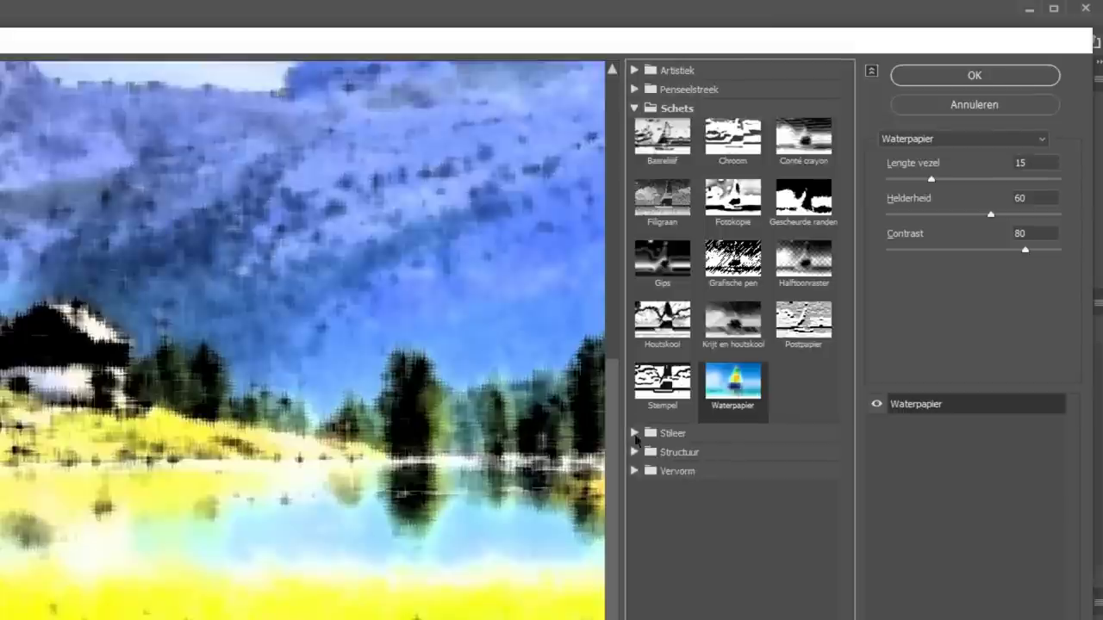
pyautogui.click(635, 434)
pyautogui.click(659, 465)
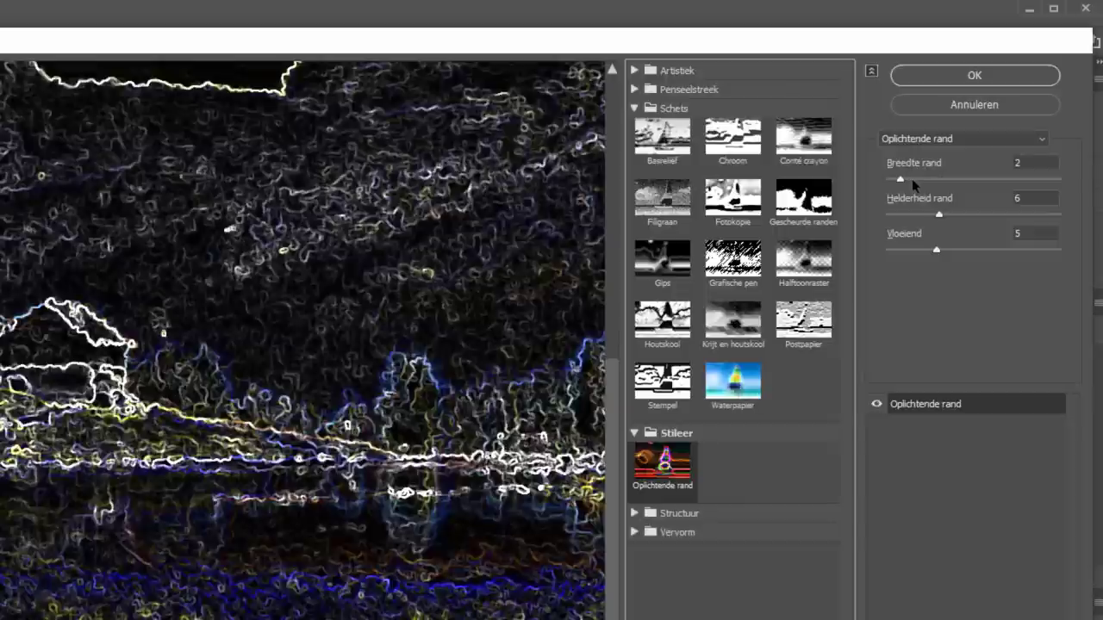
pyautogui.moveTo(911, 178); pyautogui.dragTo(906, 180)
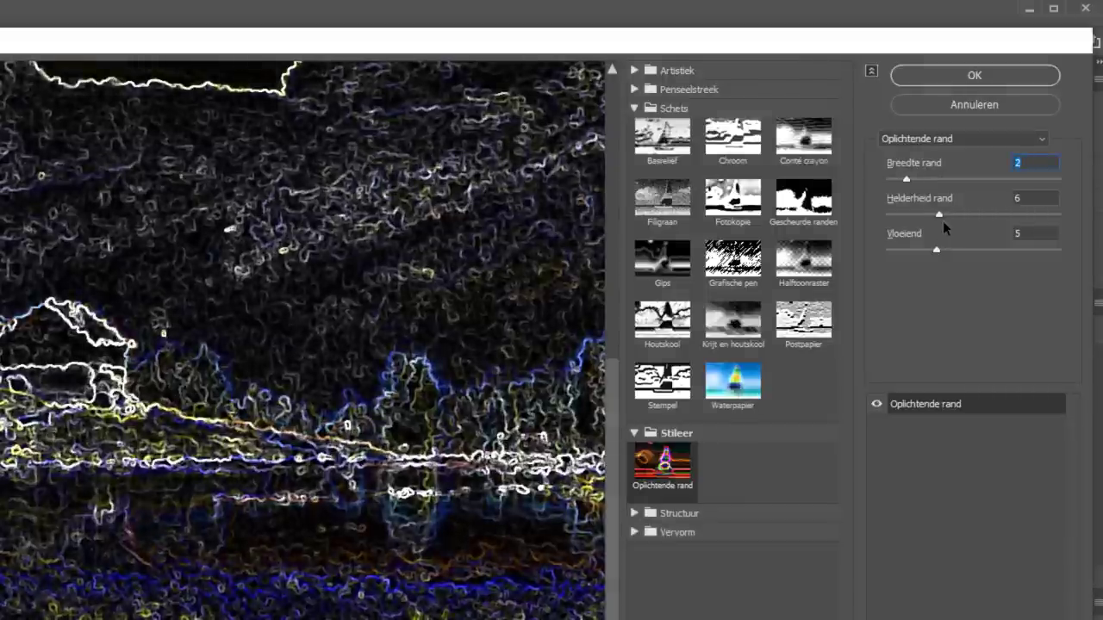
pyautogui.moveTo(939, 215); pyautogui.dragTo(947, 216)
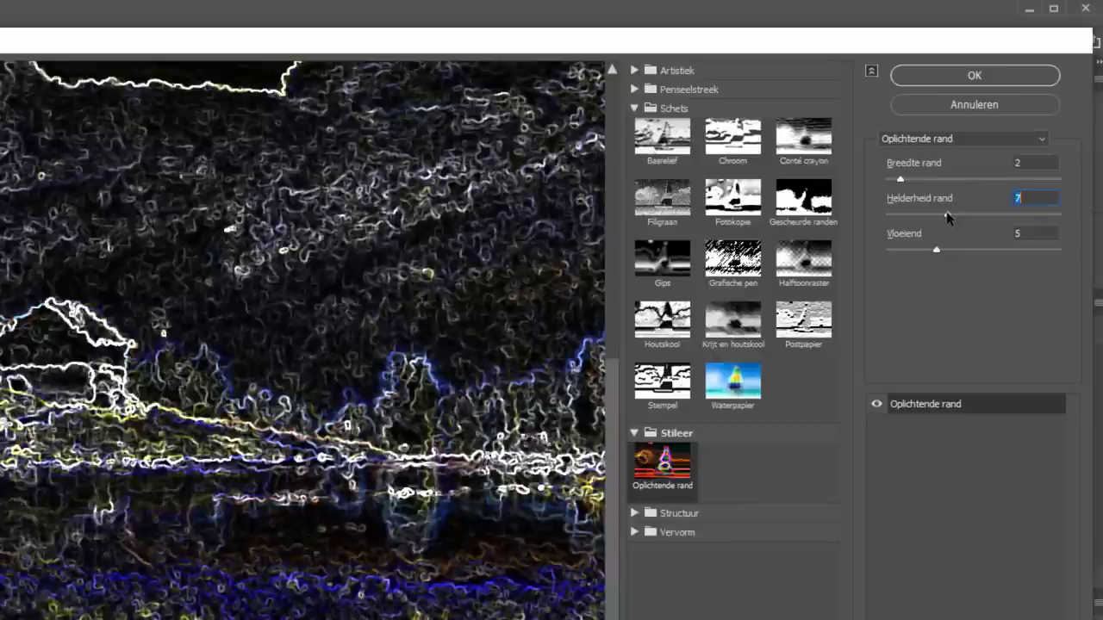
pyautogui.moveTo(936, 252); pyautogui.dragTo(998, 250)
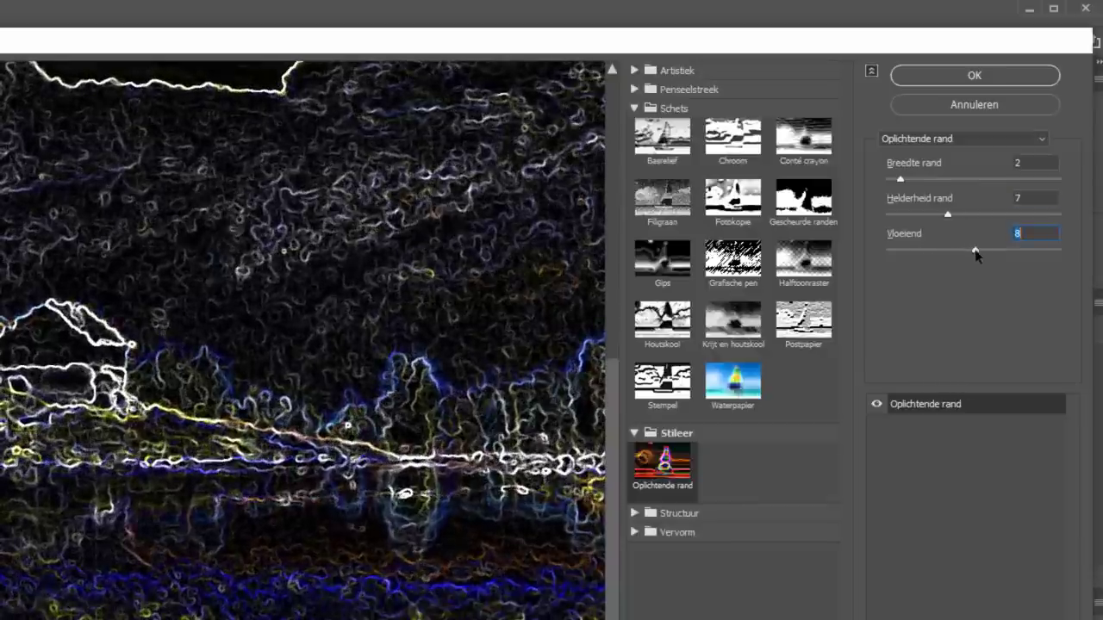
pyautogui.rightClick(136, 275)
pyautogui.click(215, 427)
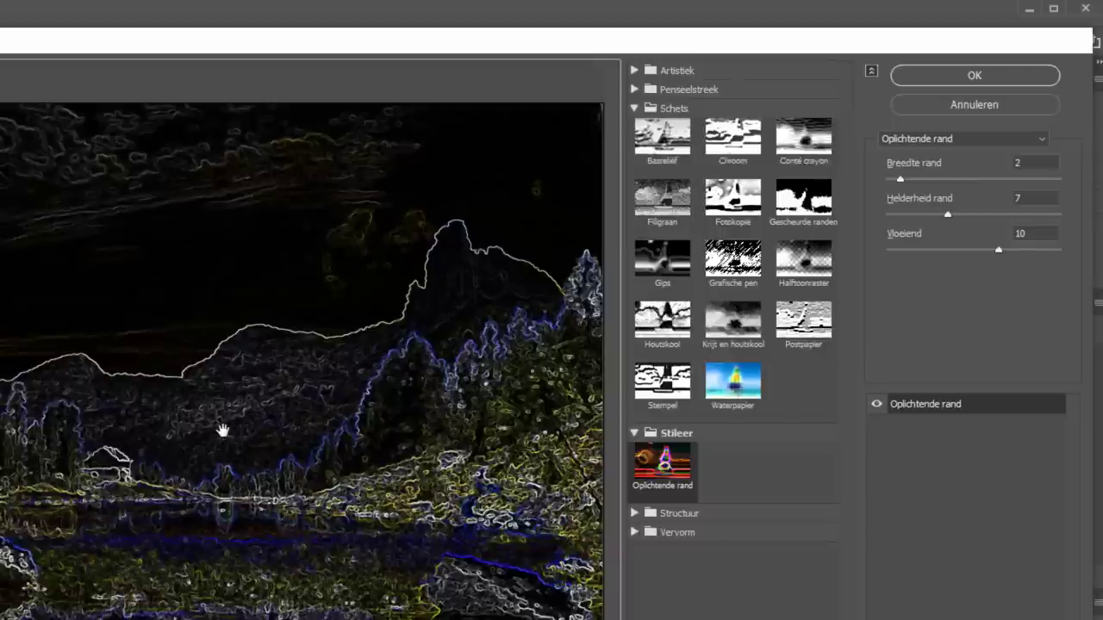
pyautogui.click(1002, 80)
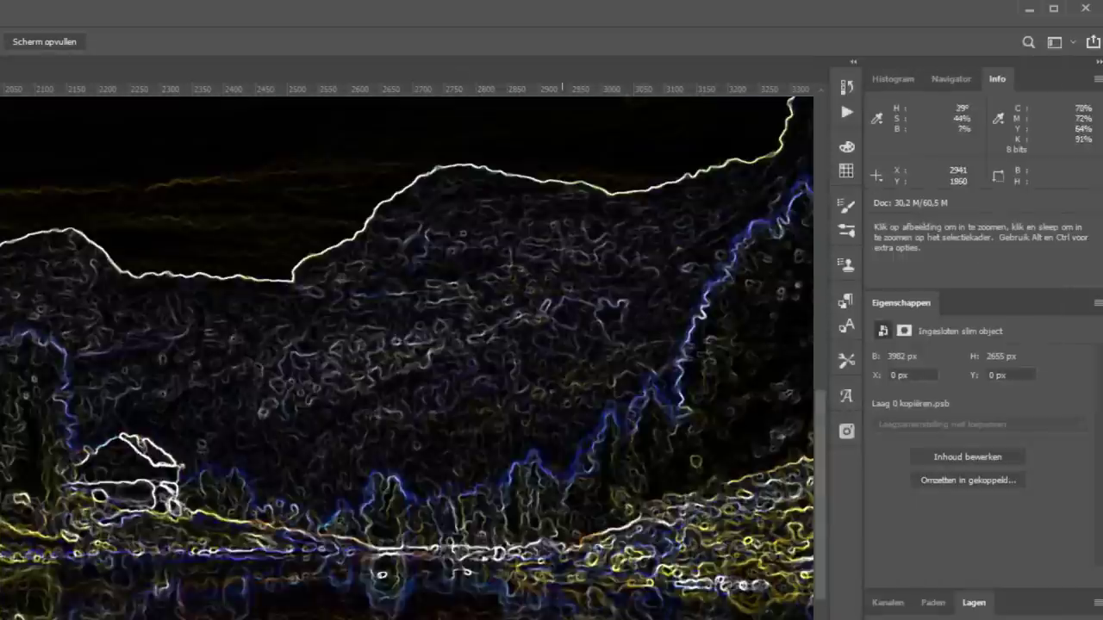
pyautogui.hotkey('ctrl', '-')
pyautogui.hotkey('ctrl', '-')
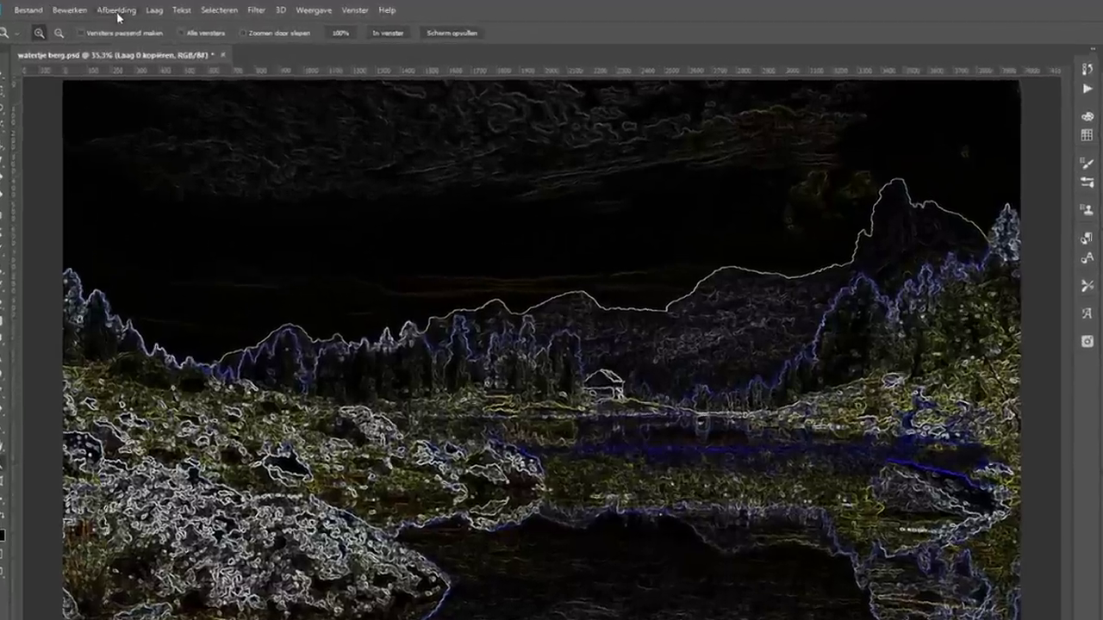
# Apply Kleurtoon/verzadiging with Saturation at -100 to the glowing-edges layer
pyautogui.click(114, 9)
pyautogui.moveTo(138, 58)
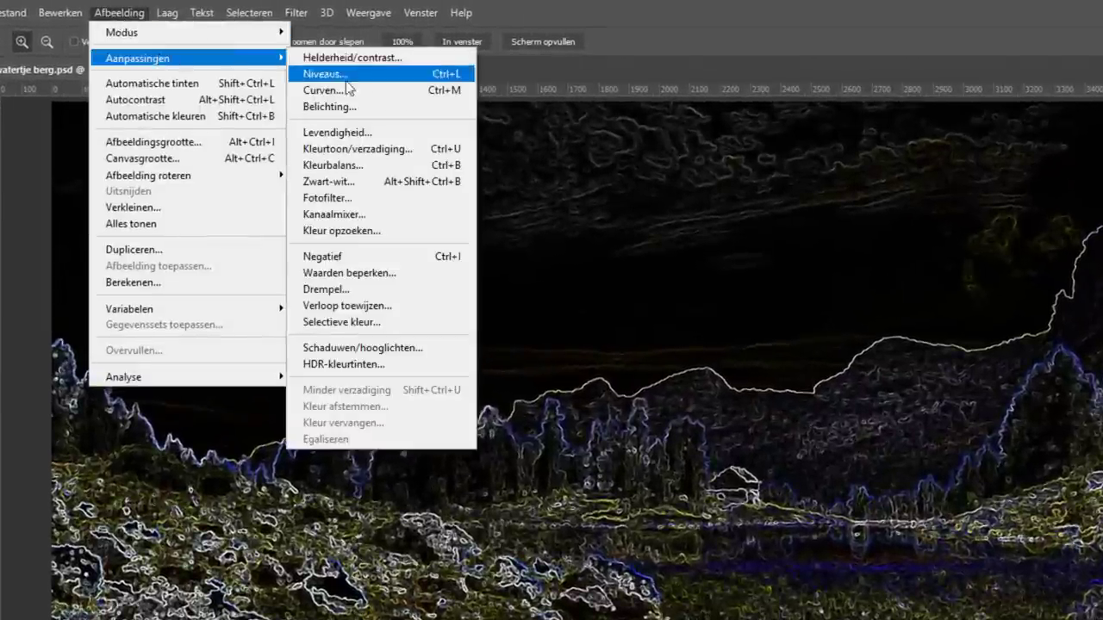
pyautogui.click(380, 150)
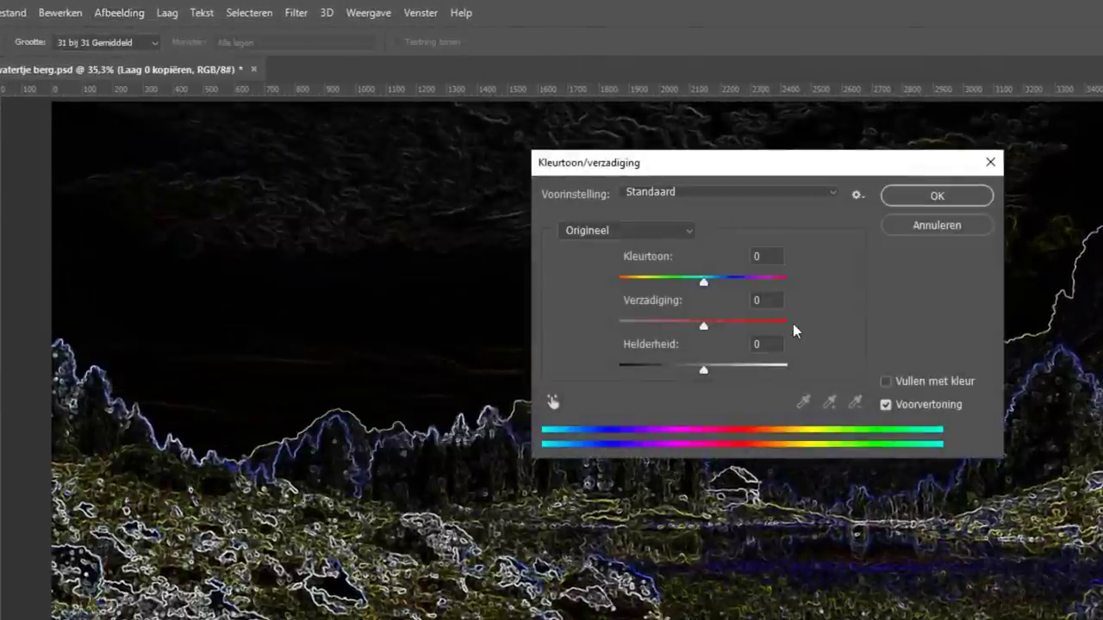
pyautogui.moveTo(703, 334); pyautogui.dragTo(605, 323)
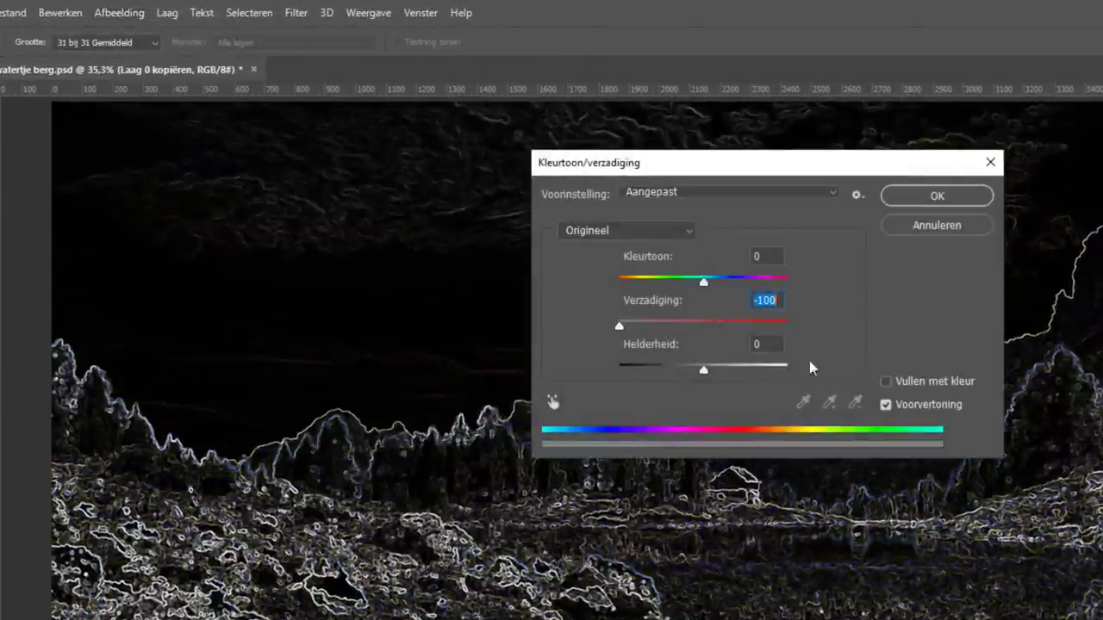
pyautogui.click(900, 197)
pyautogui.press('z')
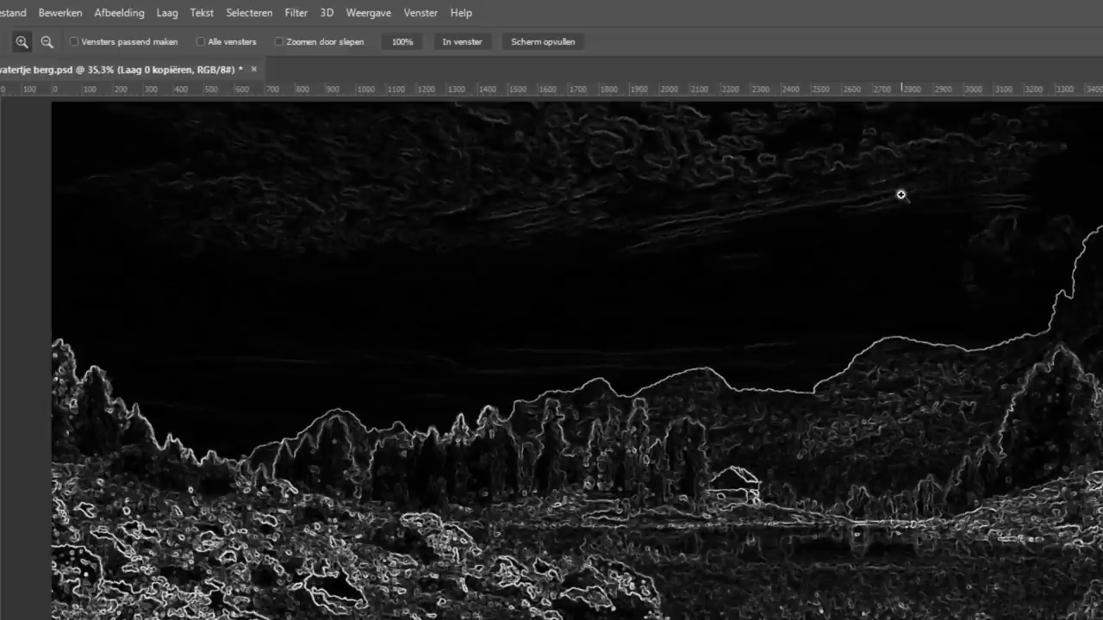
# Apply Niveaus with black input 77, gamma 1,00 and white input 175
pyautogui.click(119, 12)
pyautogui.moveTo(138, 58)
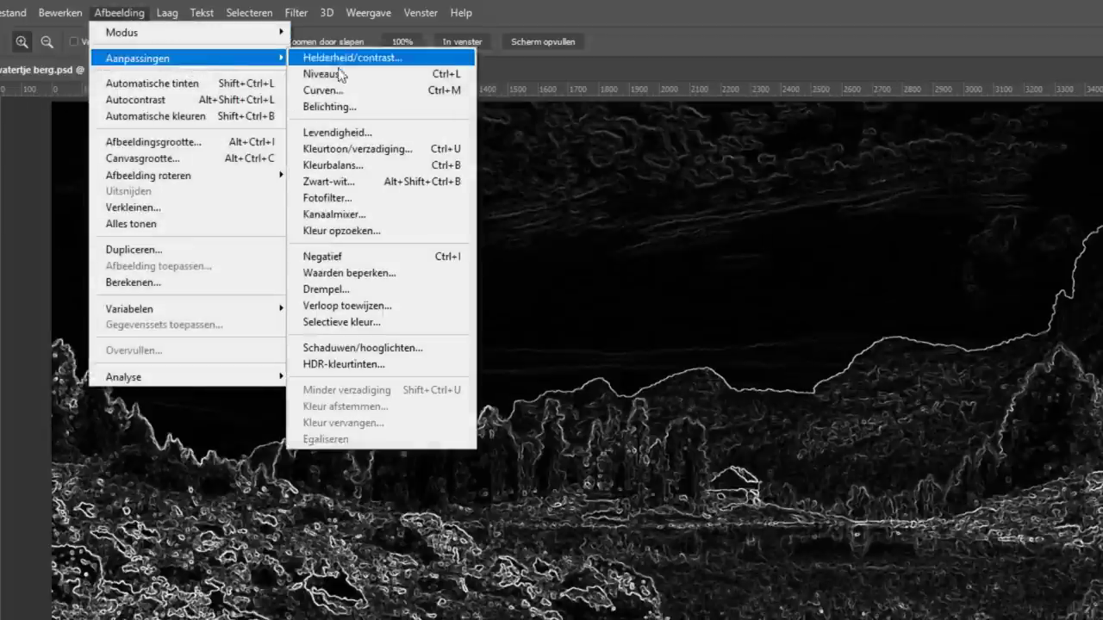
pyautogui.click(338, 75)
pyautogui.moveTo(760, 162); pyautogui.dragTo(990, 193)
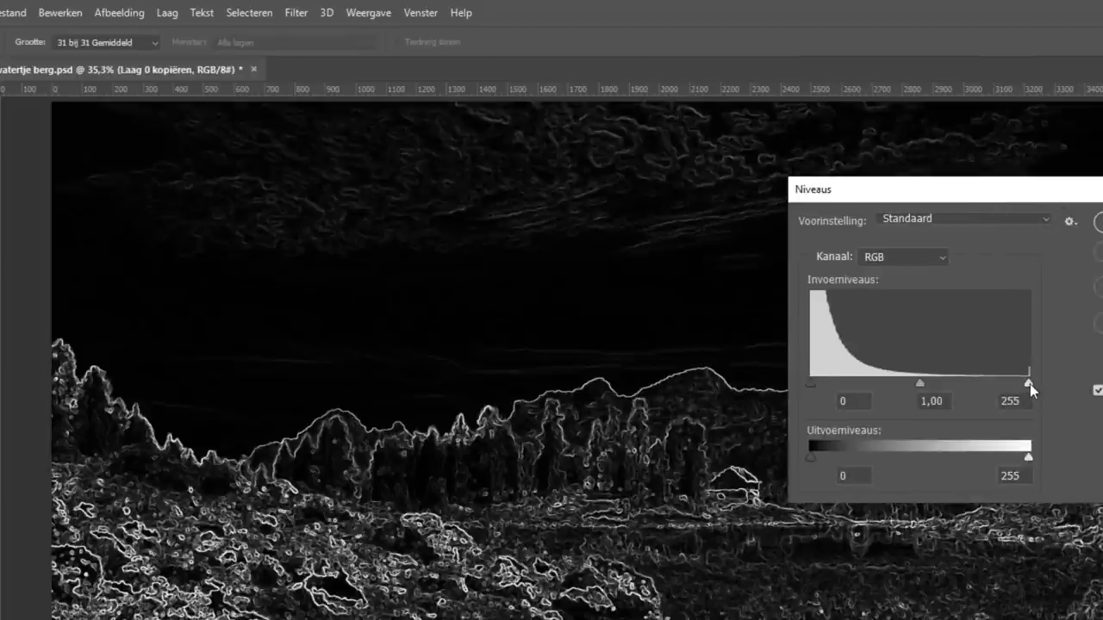
pyautogui.moveTo(1028, 384); pyautogui.dragTo(961, 388)
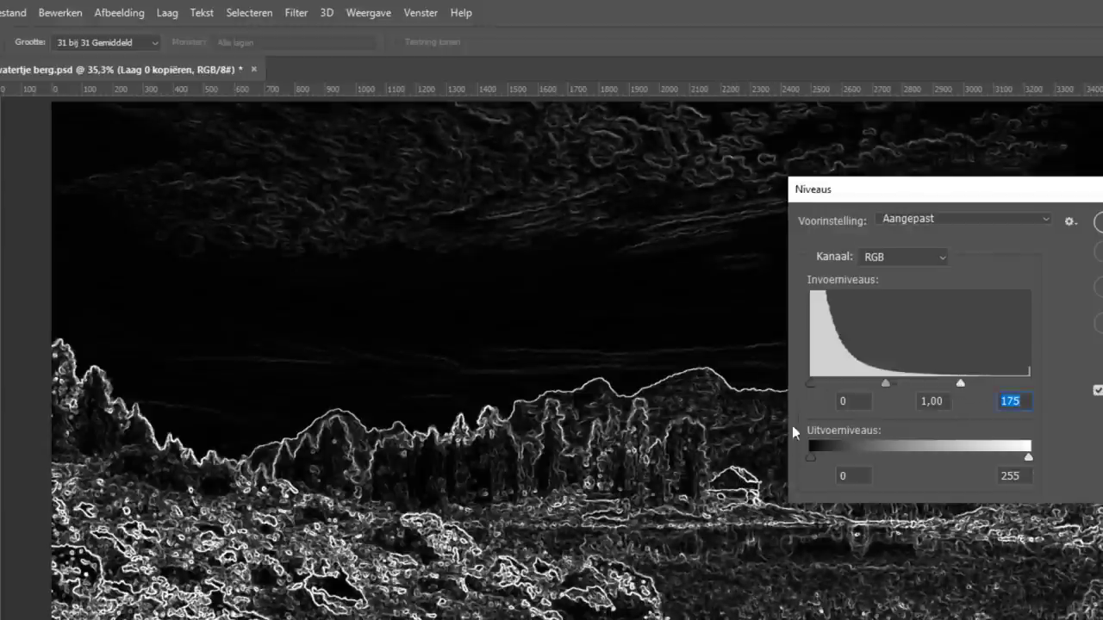
pyautogui.moveTo(811, 385)
pyautogui.mouseDown()
pyautogui.moveTo(872, 389)
pyautogui.moveTo(881, 379)
pyautogui.mouseUp()
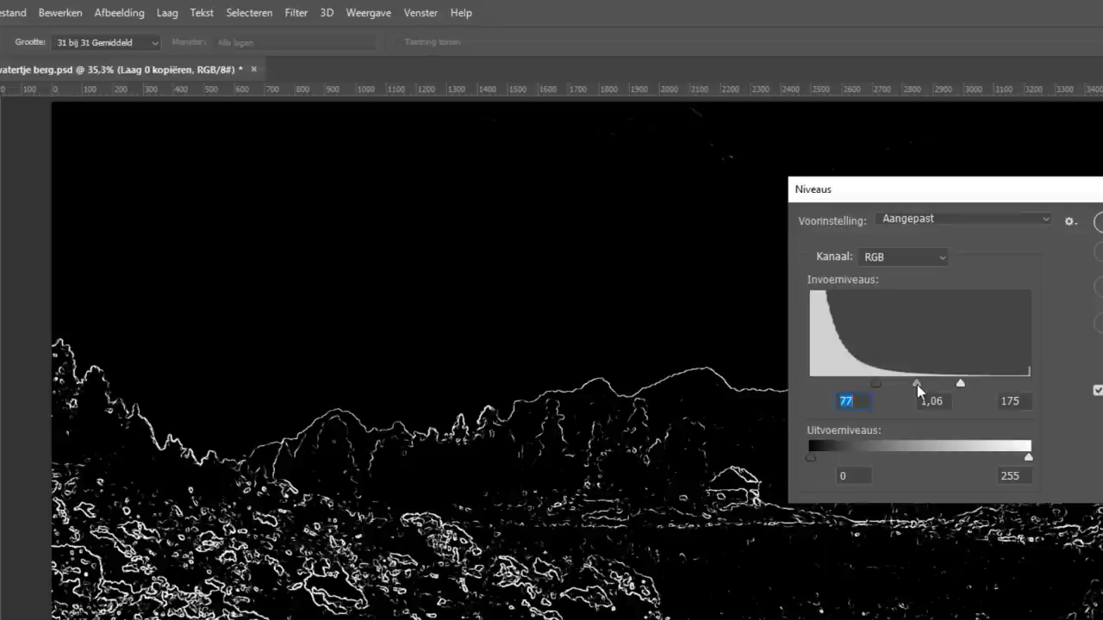
pyautogui.moveTo(917, 384)
pyautogui.mouseDown()
pyautogui.moveTo(945, 384)
pyautogui.moveTo(916, 390)
pyautogui.mouseUp()
pyautogui.press('Tab')
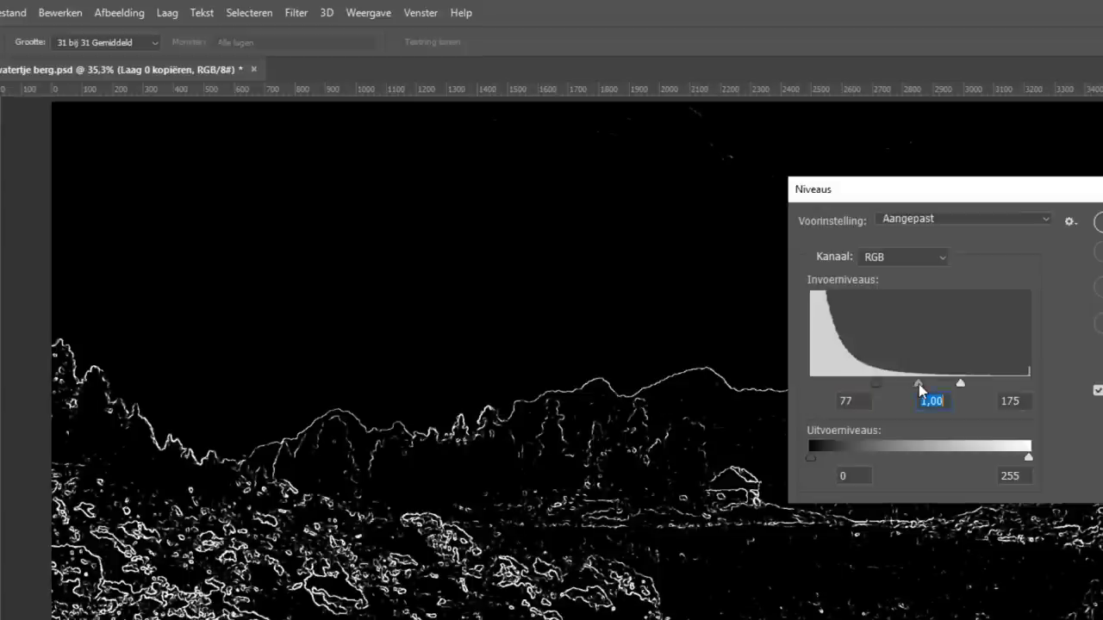
pyautogui.press('Return')
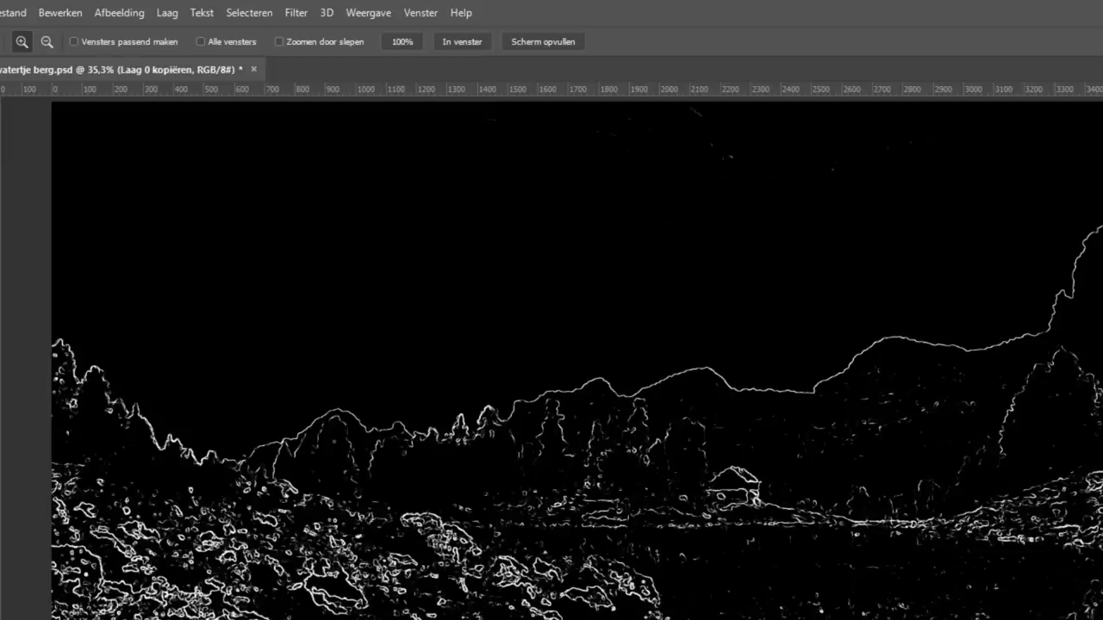
# Invert the edges layer with Omkeren and set its blend mode to Vermenigvuldigen (Multiply)
pyautogui.click(126, 16)
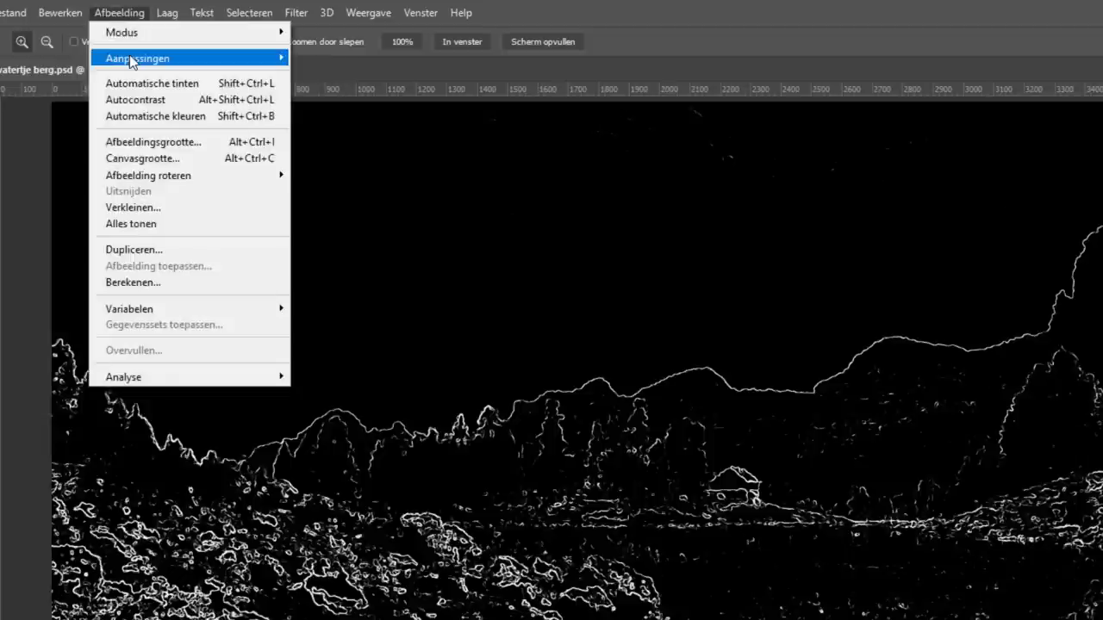
pyautogui.moveTo(138, 58)
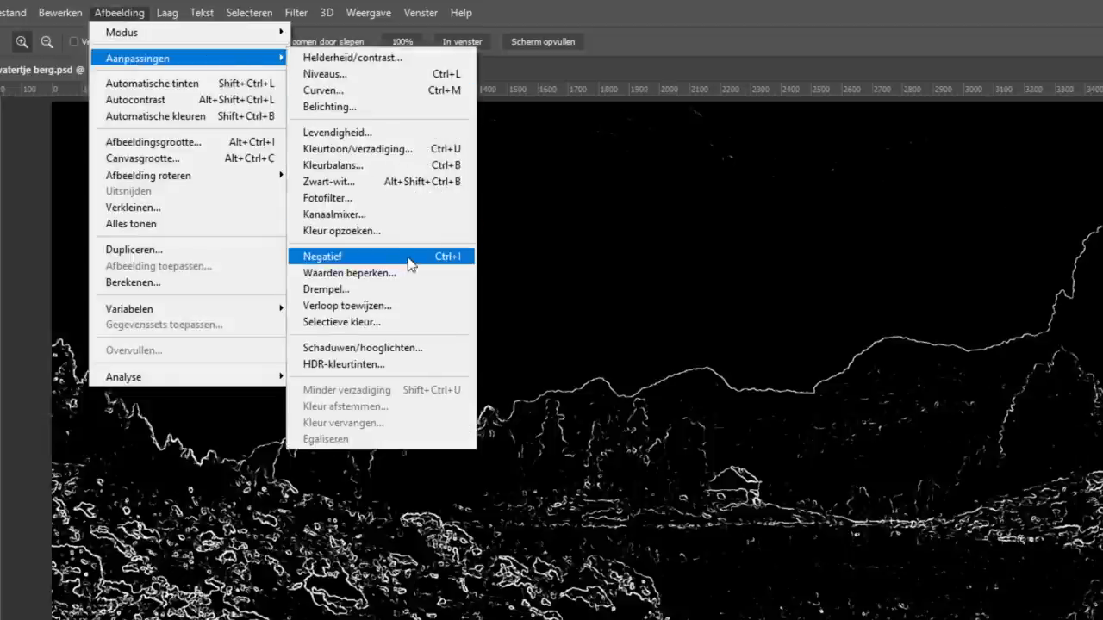
pyautogui.click(410, 259)
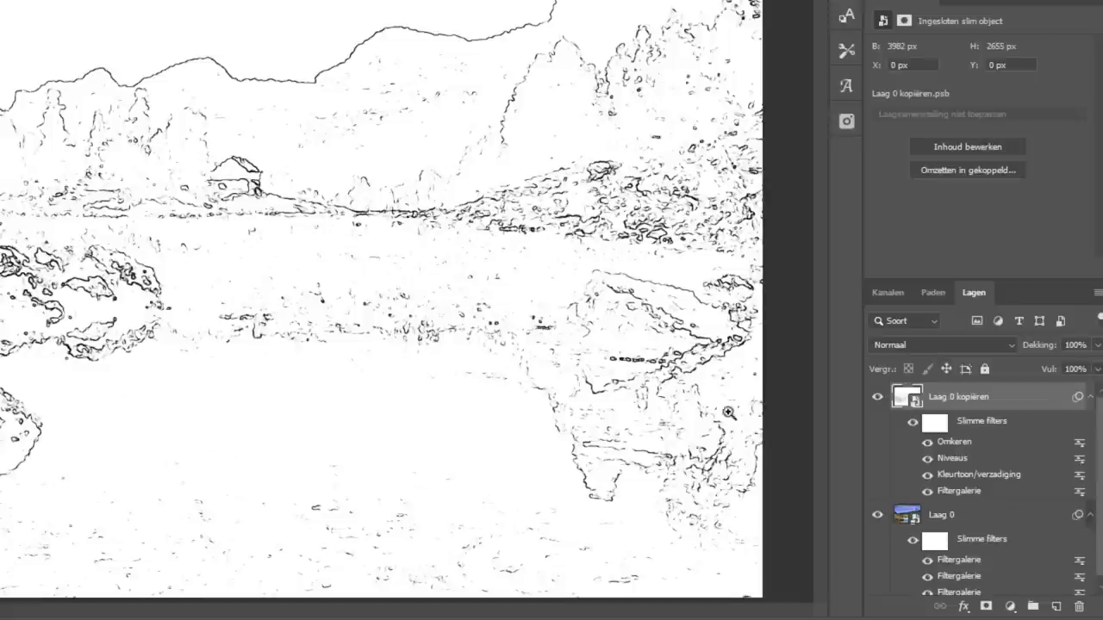
pyautogui.click(923, 345)
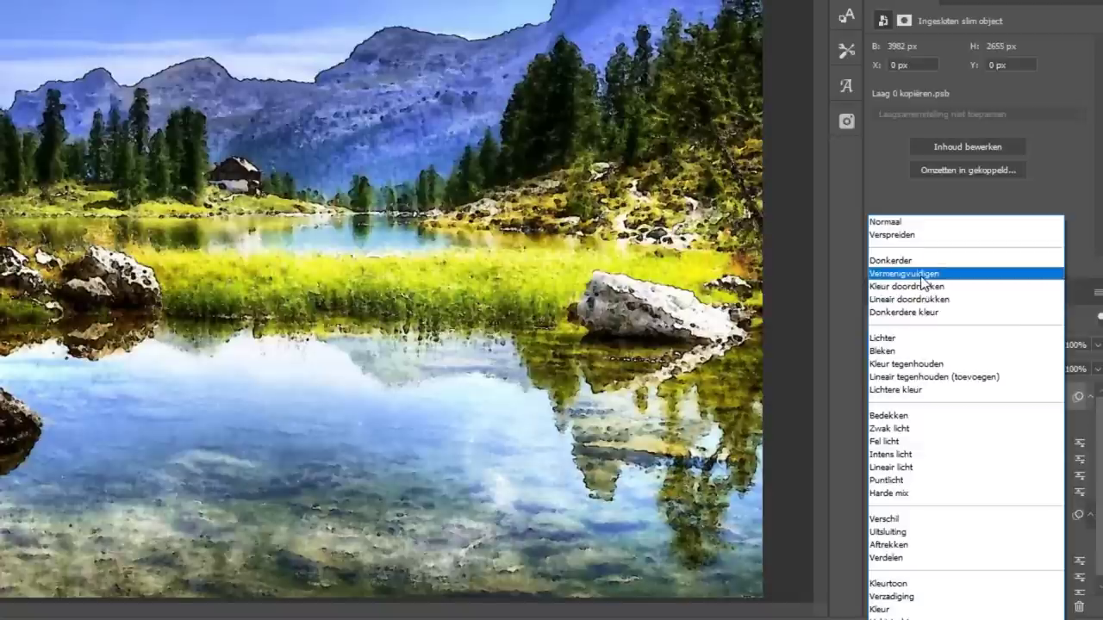
pyautogui.click(922, 276)
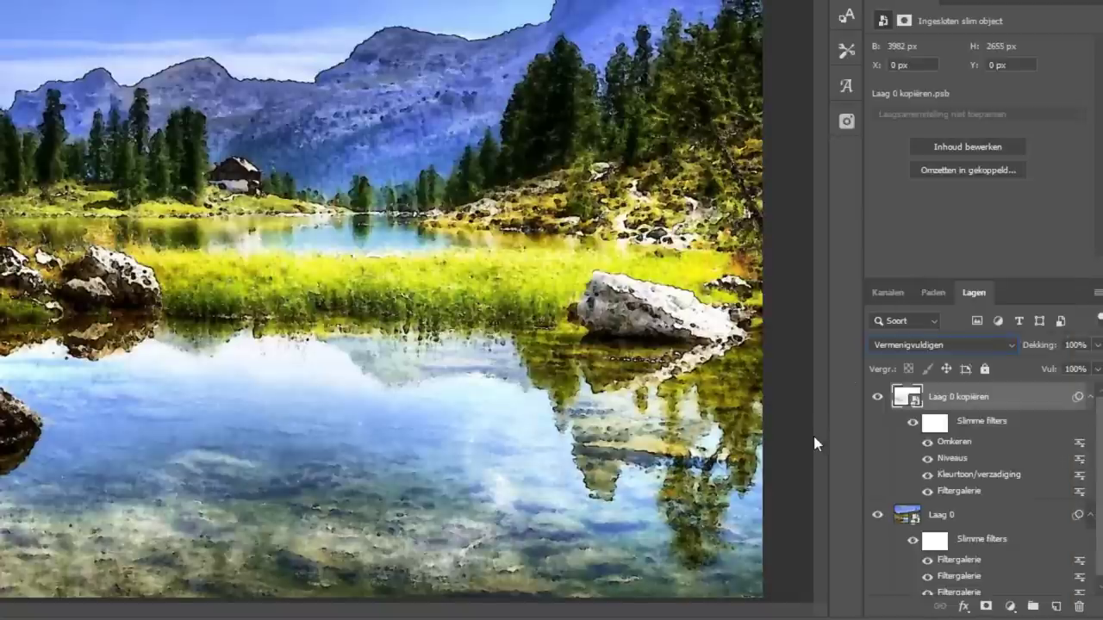
# Turn off the Niveaus, Omkeren and Kleurtoon/verzadiging smart filter eyes and fit the image to the window
pyautogui.click(878, 397)
pyautogui.click(878, 397)
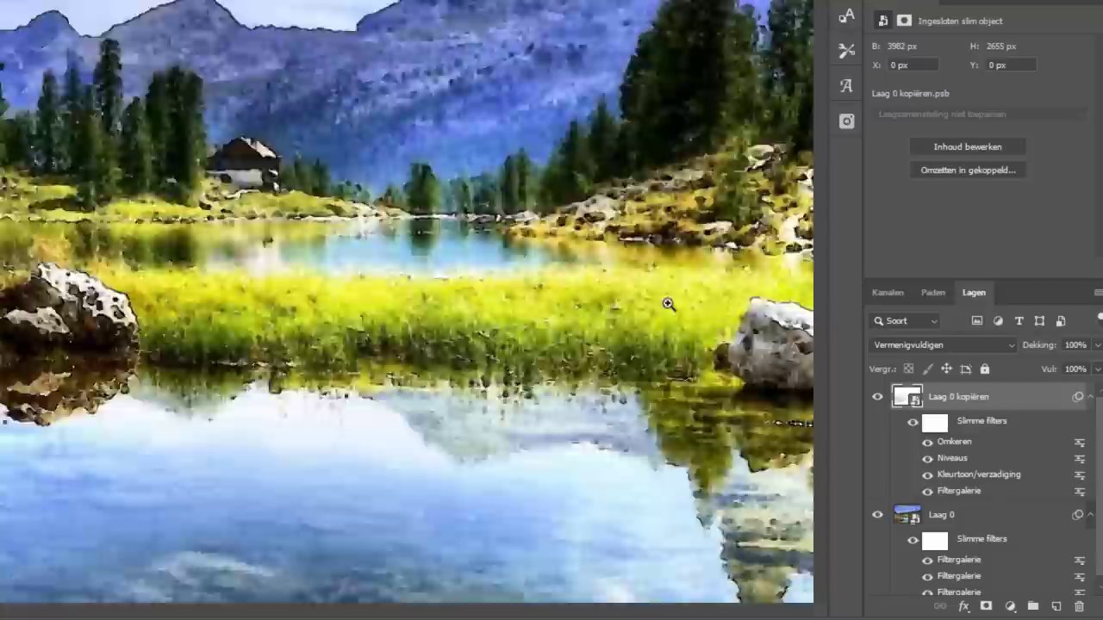
pyautogui.scroll(5, 681, 285)
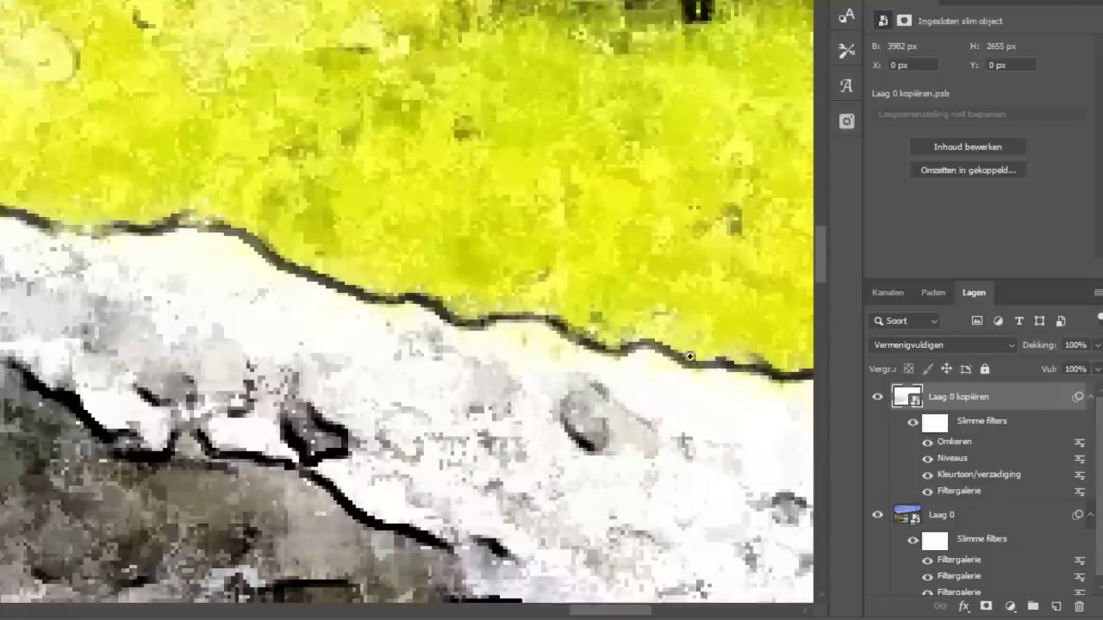
pyautogui.click(927, 458)
pyautogui.moveTo(927, 442); pyautogui.dragTo(927, 474)
pyautogui.click(927, 490)
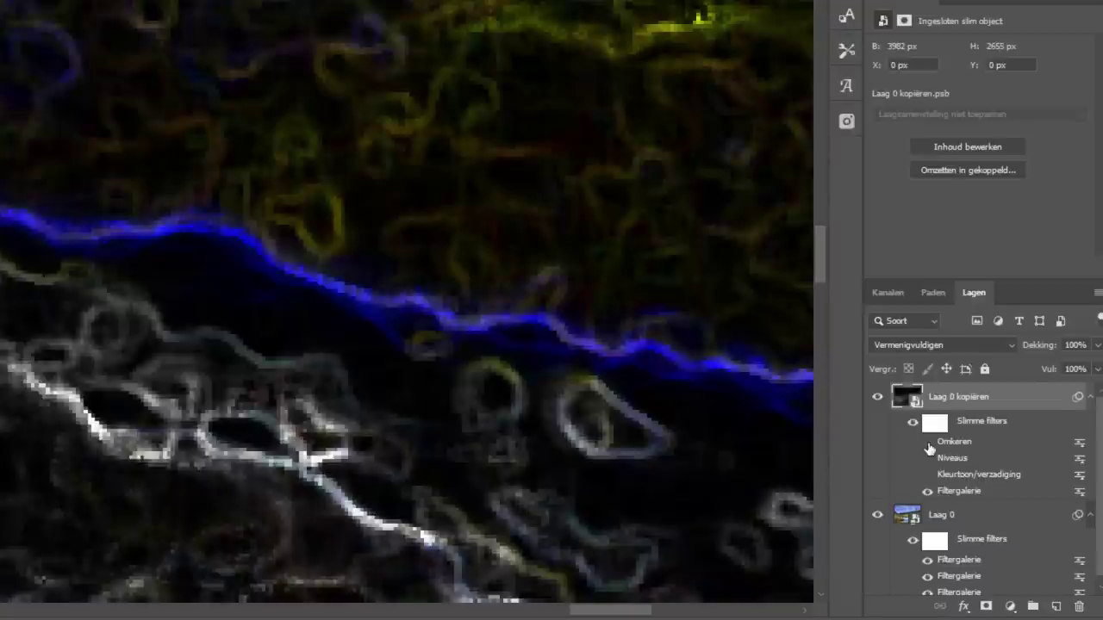
pyautogui.hotkey('ctrl', '0')
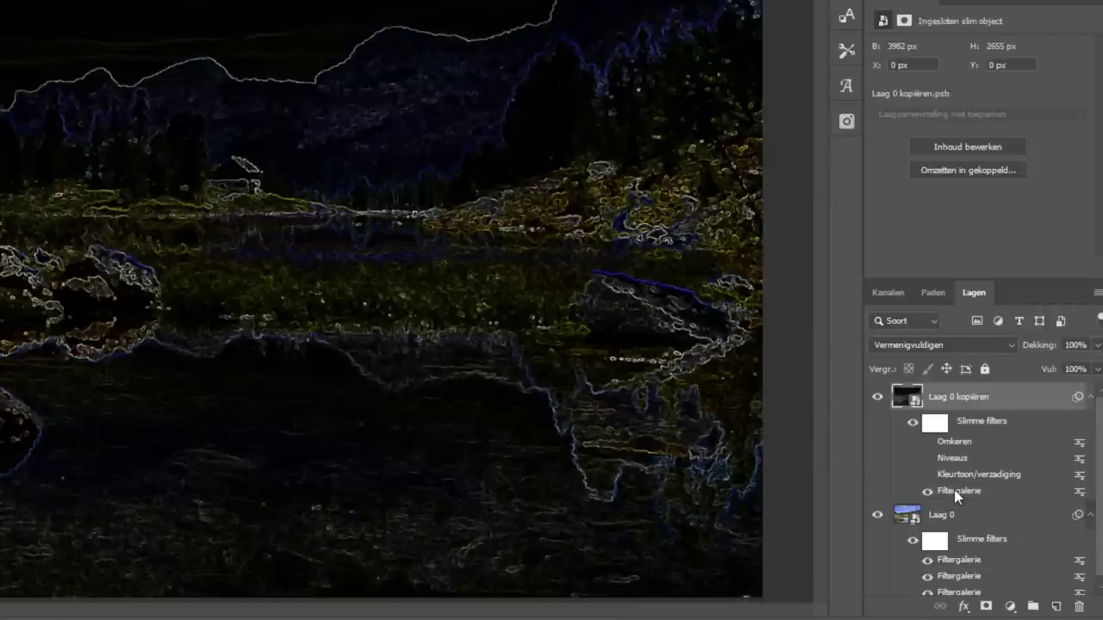
# Change the Oplichtende rand smart filter to edge width 3, brightness 5, smoothness 7
pyautogui.doubleClick(957, 491)
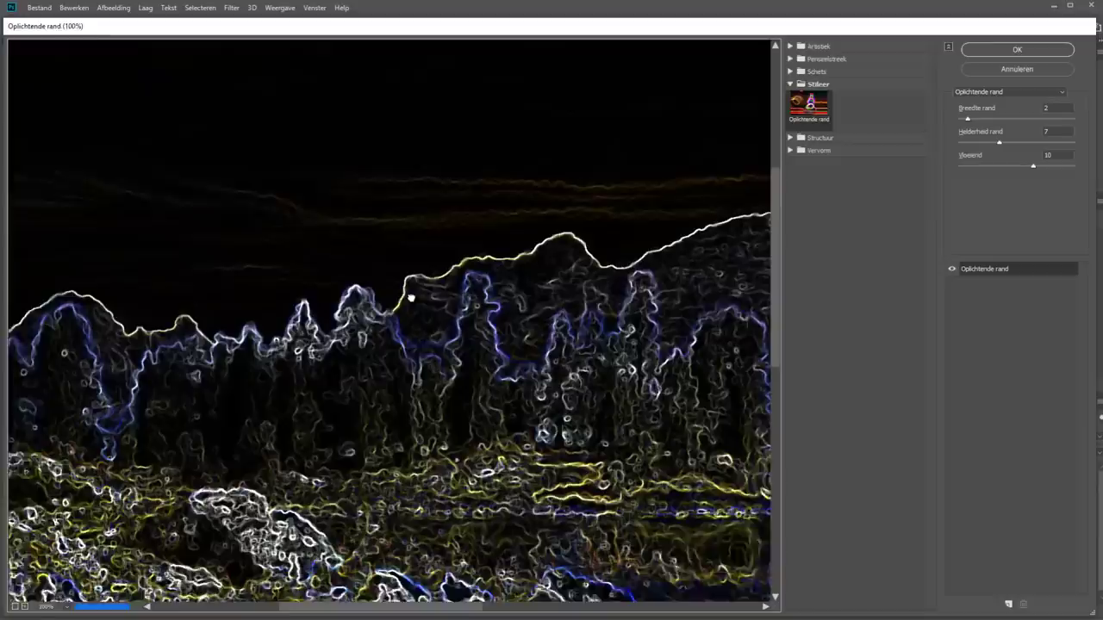
pyautogui.moveTo(1013, 166); pyautogui.dragTo(976, 121)
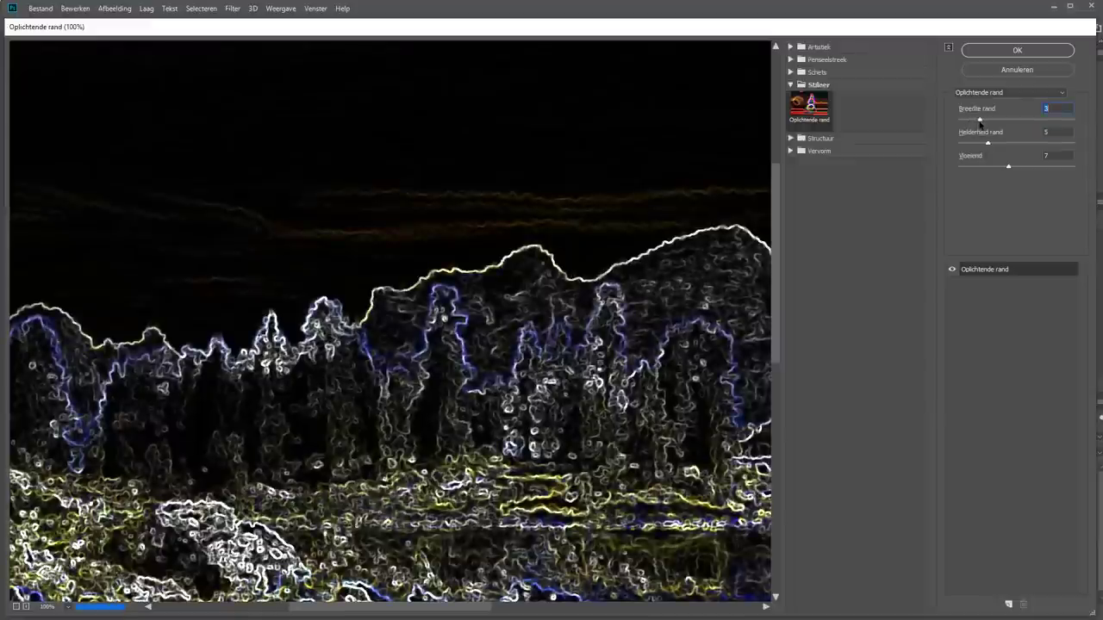
pyautogui.click(1017, 50)
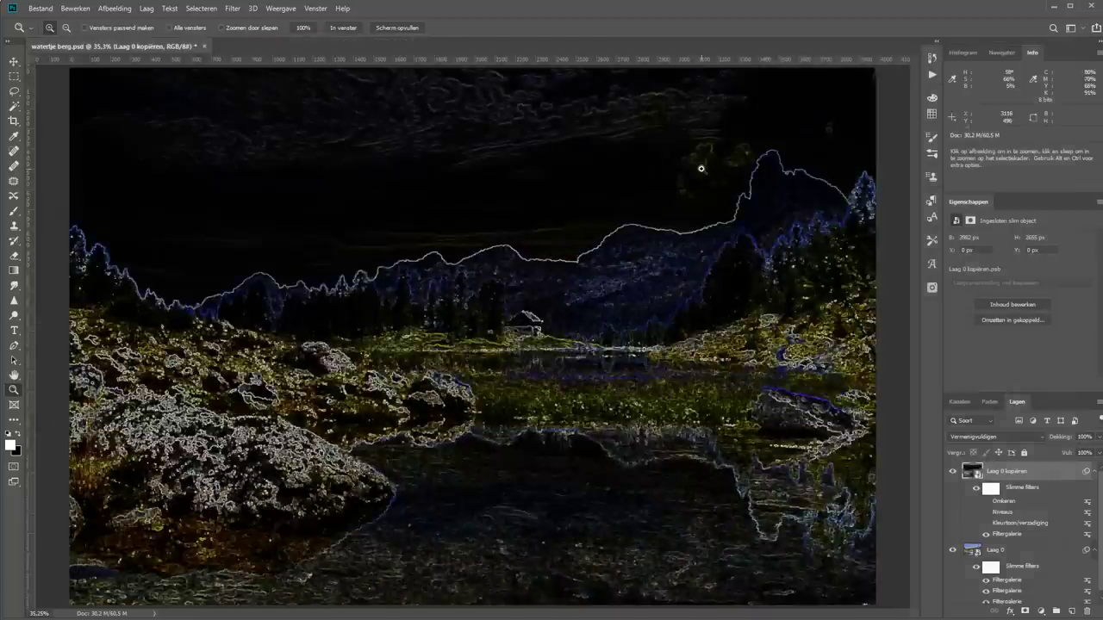
# Re-enable the Kleurtoon/verzadiging and Omkeren smart filters on Laag 0 kopiëren
pyautogui.click(986, 523)
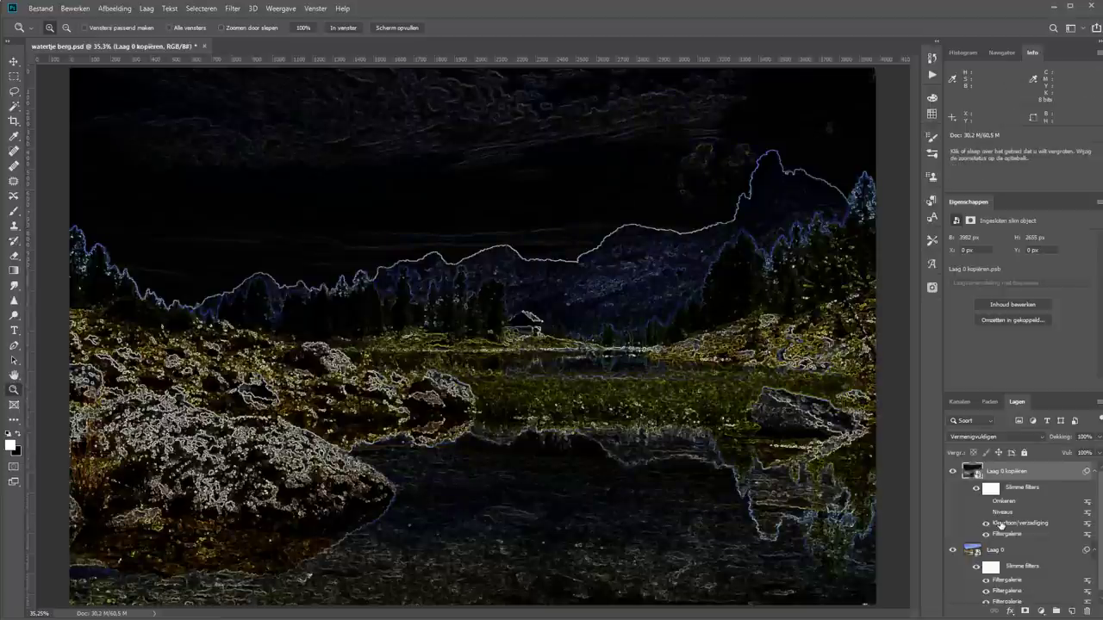
pyautogui.doubleClick(1017, 523)
pyautogui.press('Escape')
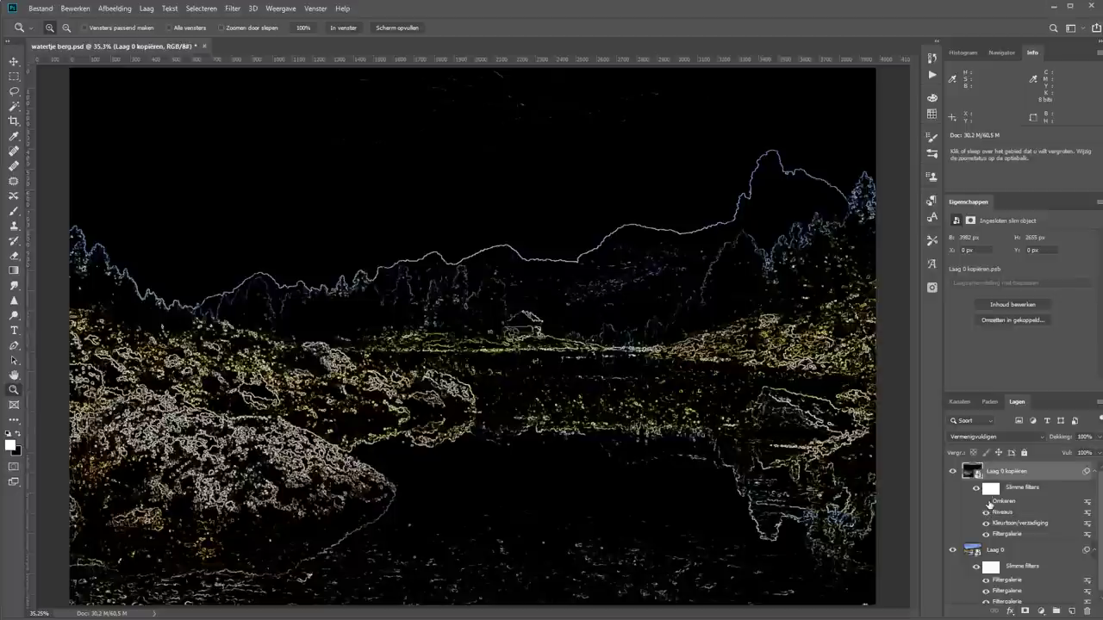
pyautogui.click(986, 501)
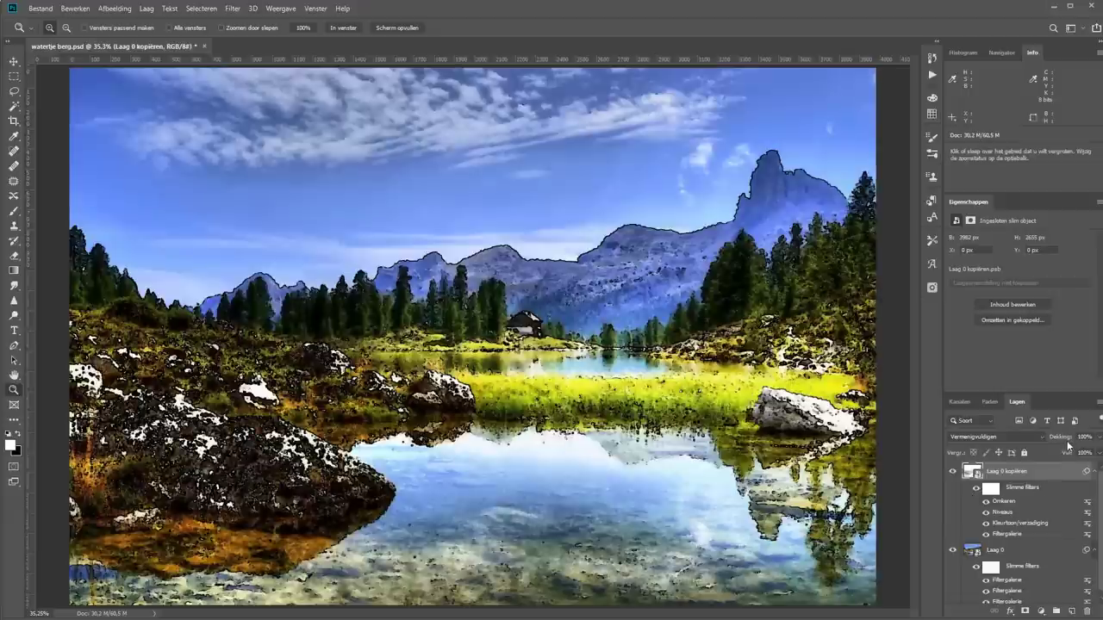
# Lower the ink layer's opacity to about 46% and compare it hidden and shown
pyautogui.moveTo(1066, 438); pyautogui.dragTo(1033, 440)
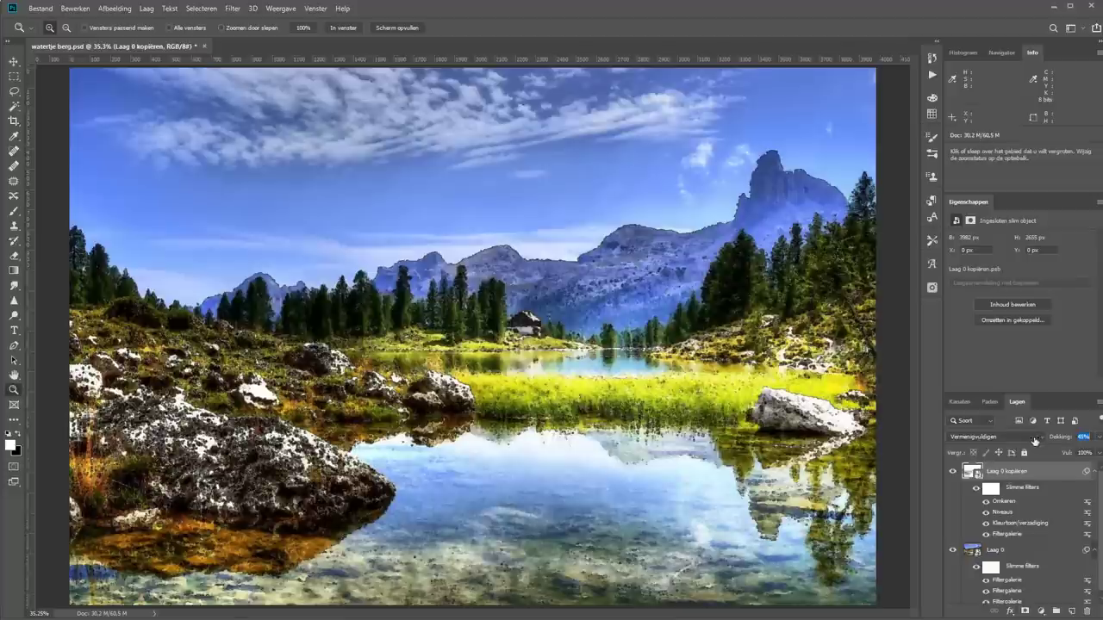
pyautogui.click(953, 472)
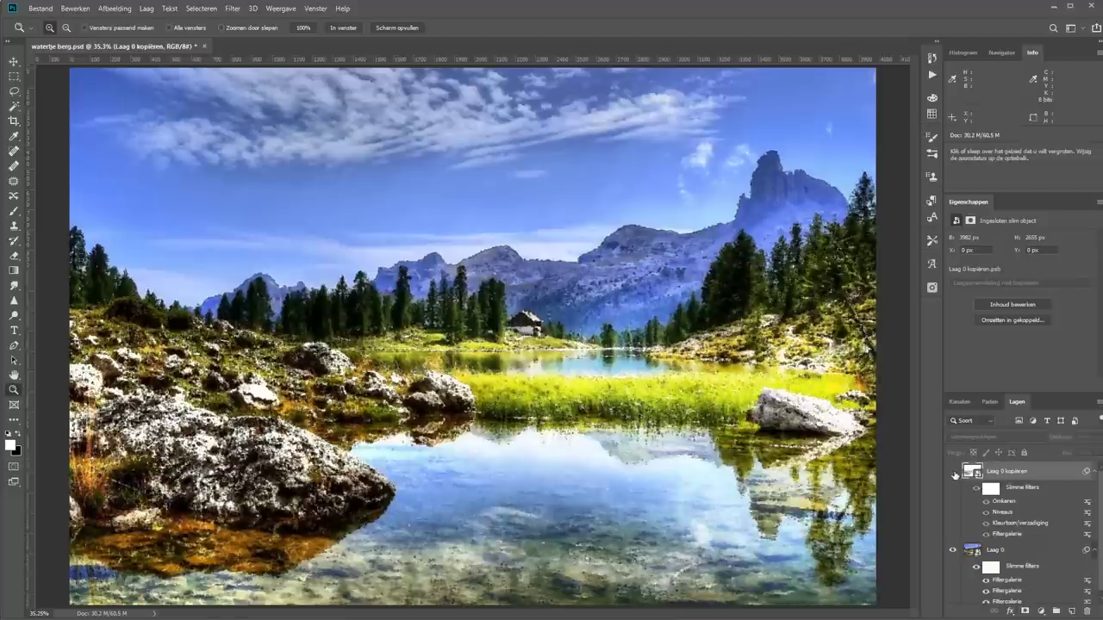
pyautogui.click(953, 472)
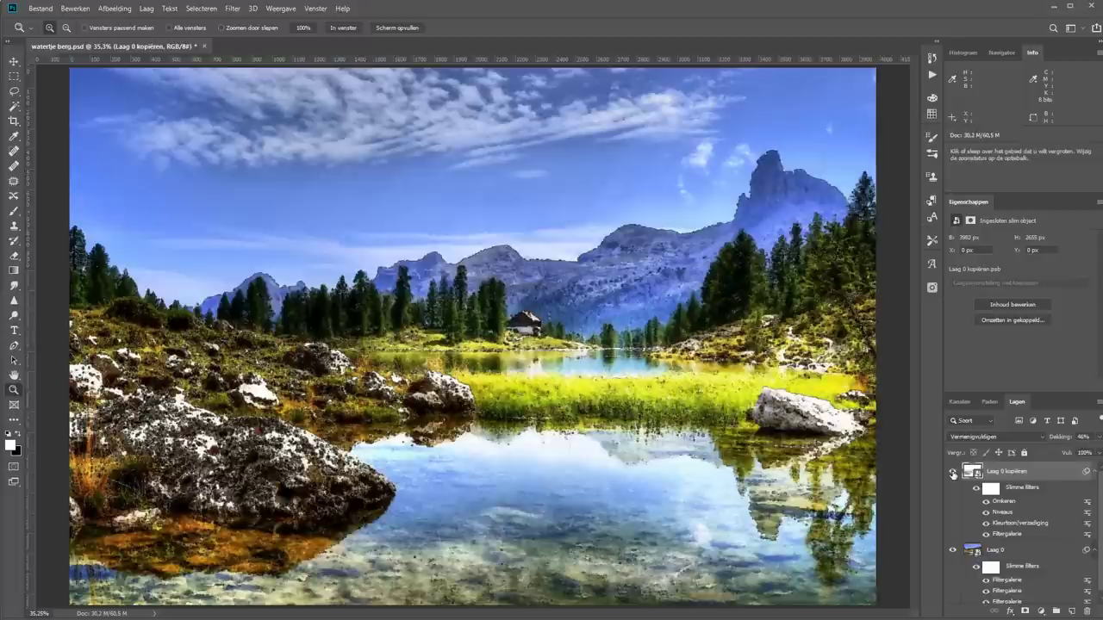